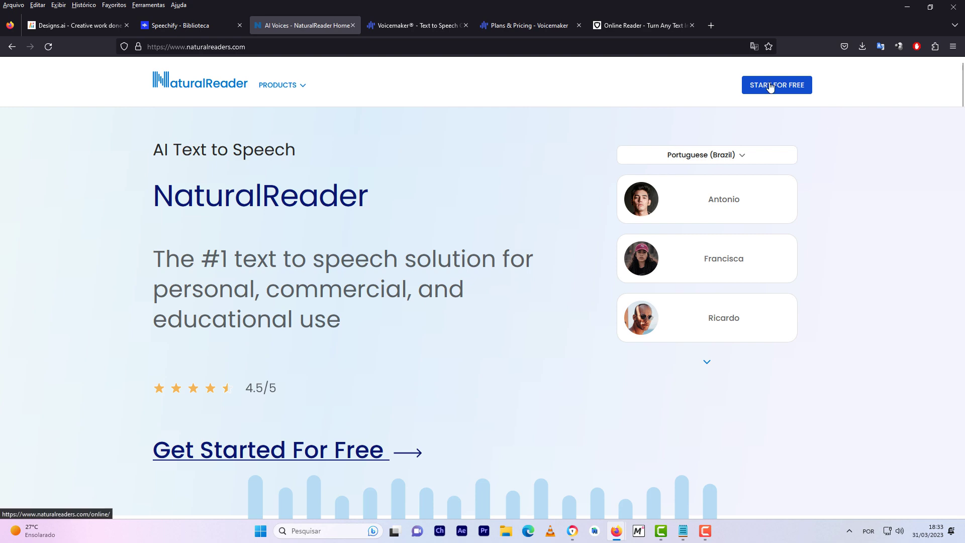
- Start the free NaturalReader online reader and replace its sample text with the ad script beginning "As Lojas Santana estão com uma super promoção"
click(767, 94)
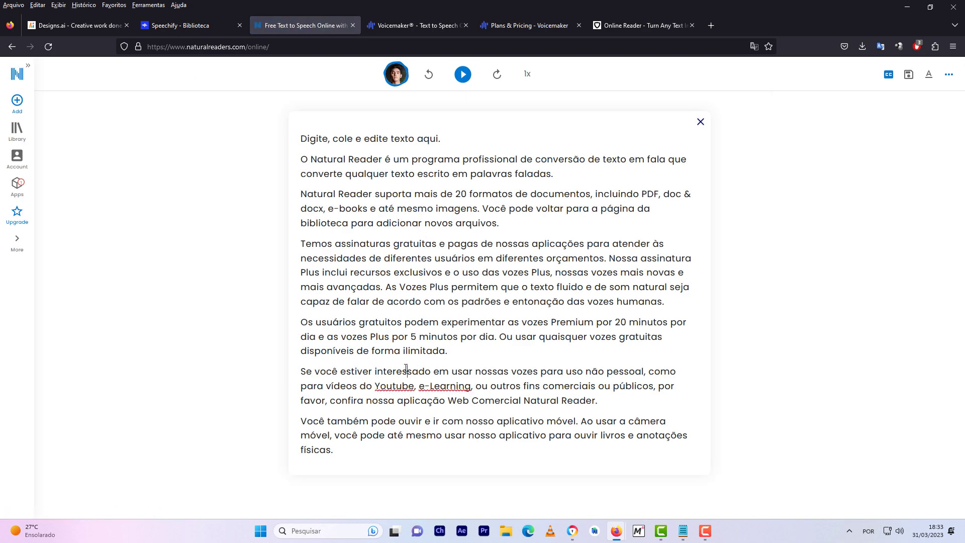
key(ctrl+a)
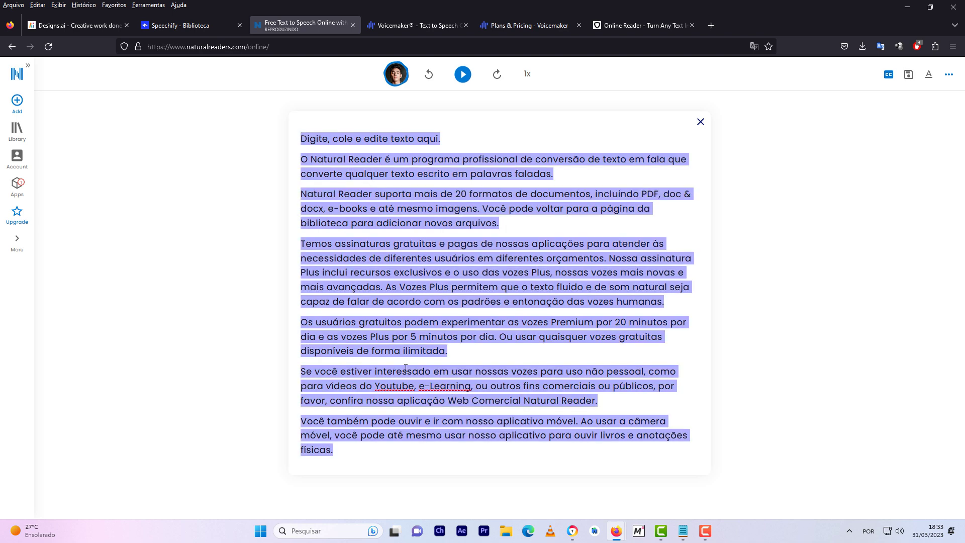
key(BackSpace)
text(As Lojas Santana estão com uma super promoção. Descontos que variam de 10 a 50% nas compras a vista. Ofertas válidas enquanto durarem os estoques. Lojas Santana, U S que faz parte do seu lar.)
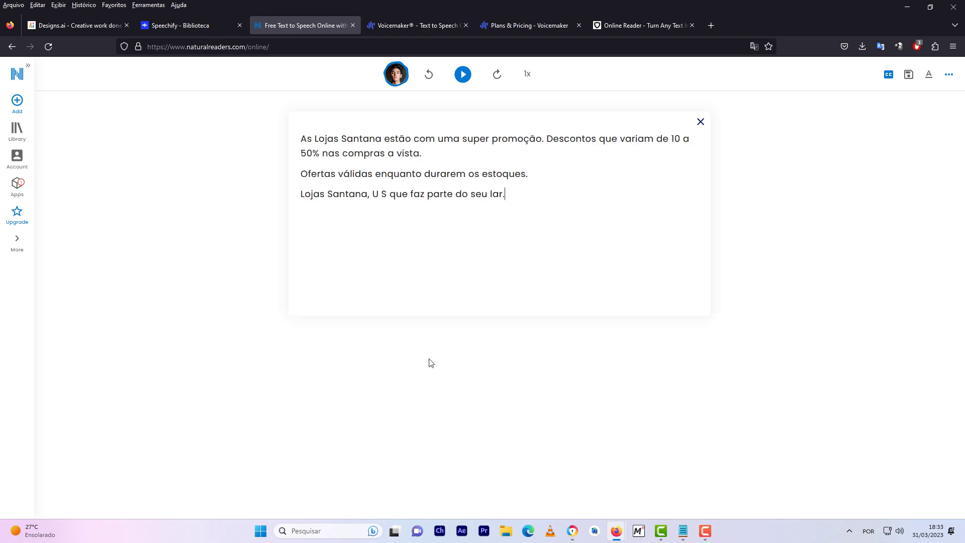
- View the Portuguese (Brazil) voices and play the ad script aloud
click(403, 81)
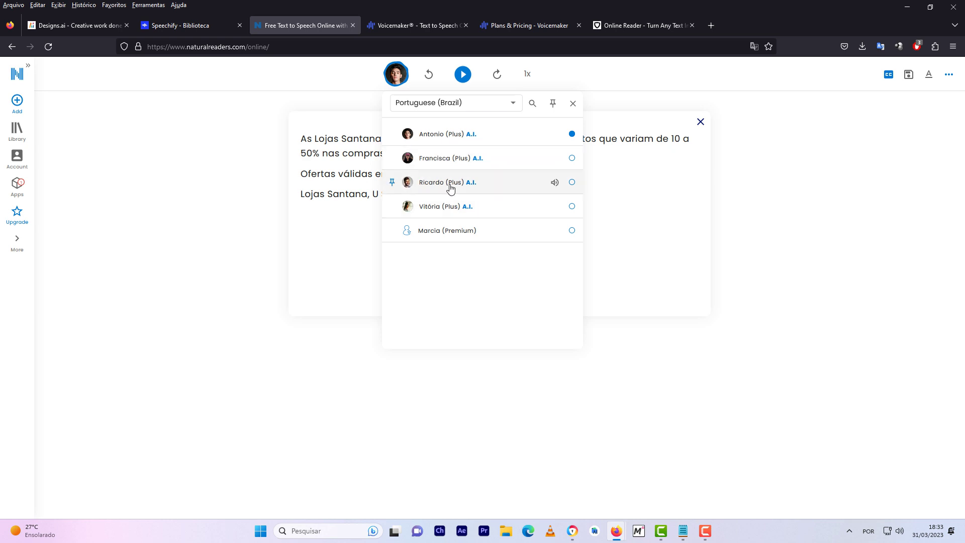
click(463, 77)
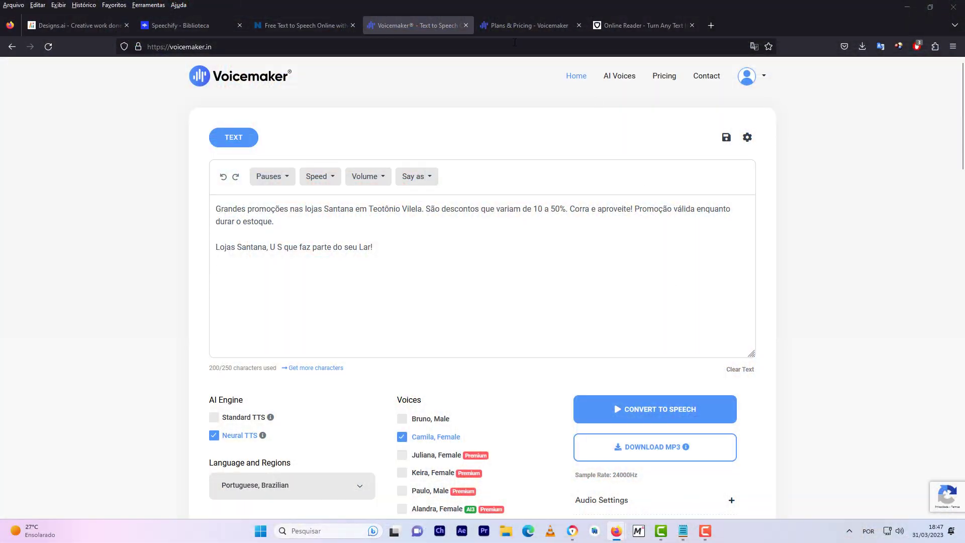
- In Voicemaker, choose the Bruno, Male voice for the Lojas Santana ad text
drag(388, 248, 193, 197)
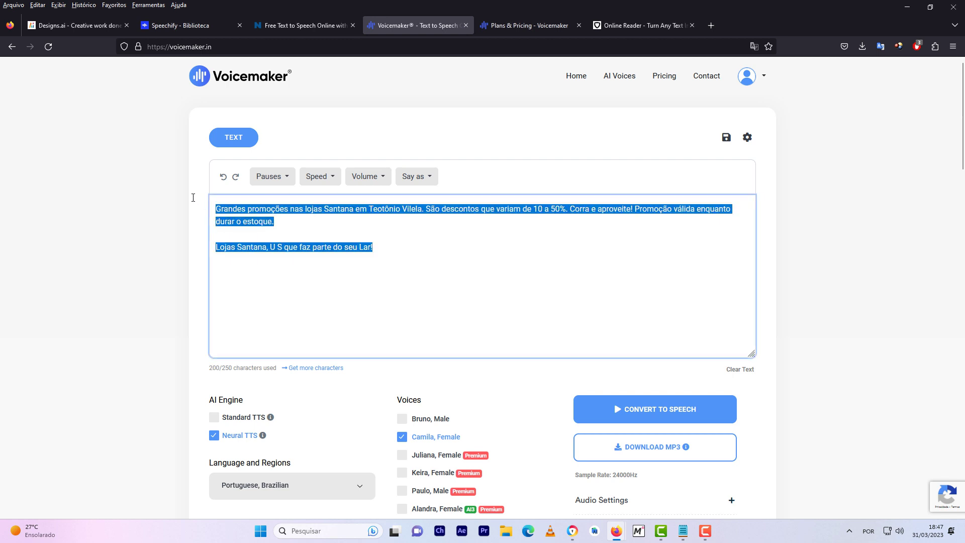
click(420, 244)
scroll(459, 254, down, 3)
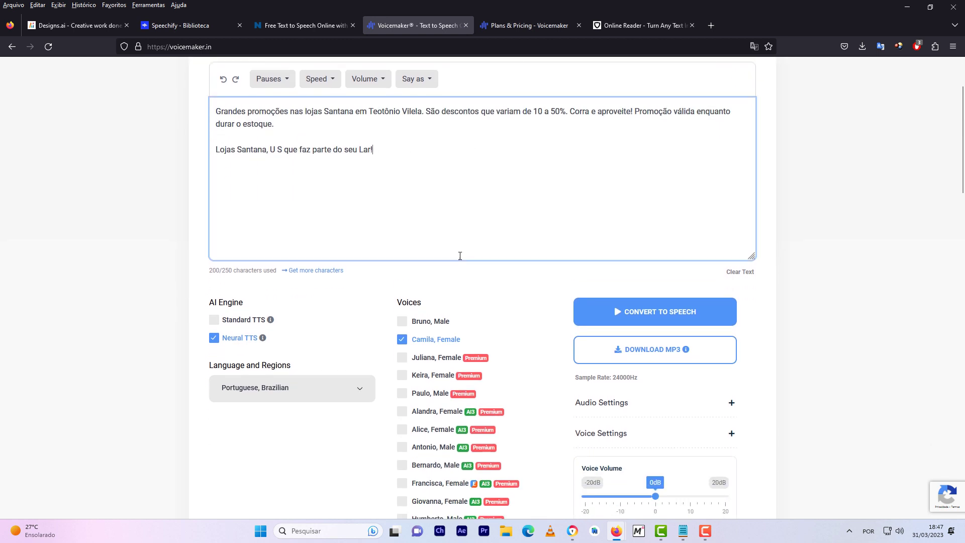
click(405, 268)
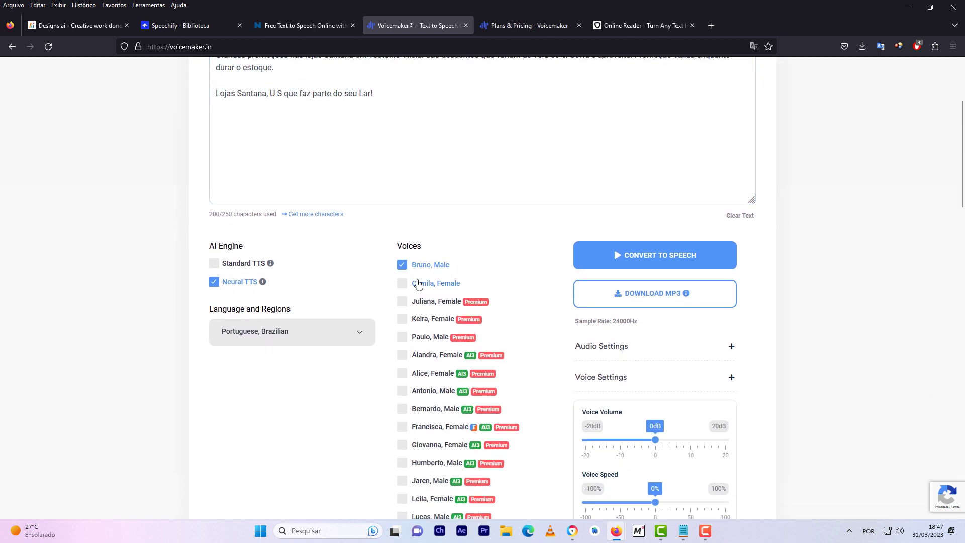
scroll(534, 277, down, 2)
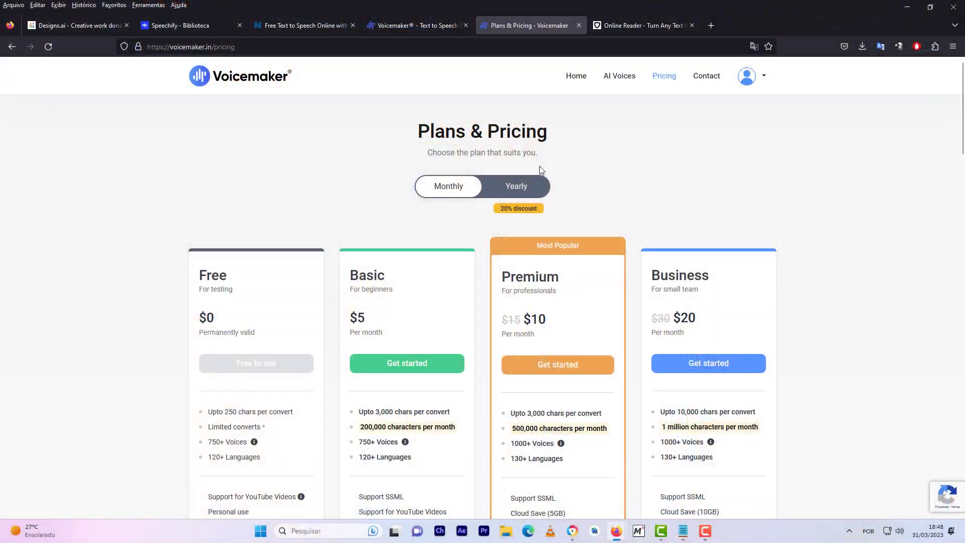
- Review the features and monthly prices of the Free, Basic, Premium and Business plans on Voicemaker's pricing page
scroll(730, 207, down, 1)
scroll(729, 207, down, 2)
scroll(735, 243, up, 1)
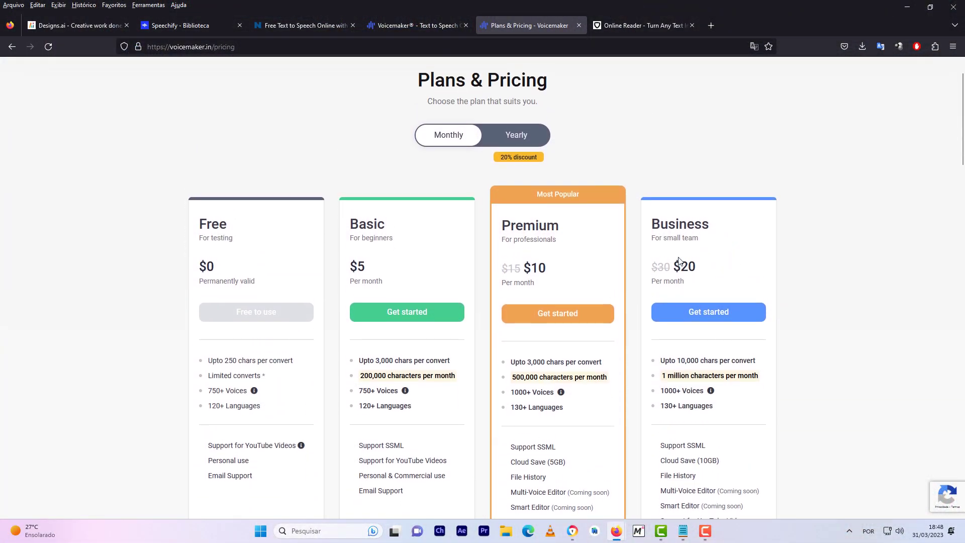
scroll(681, 261, down, 1)
drag(206, 167, 255, 452)
click(269, 446)
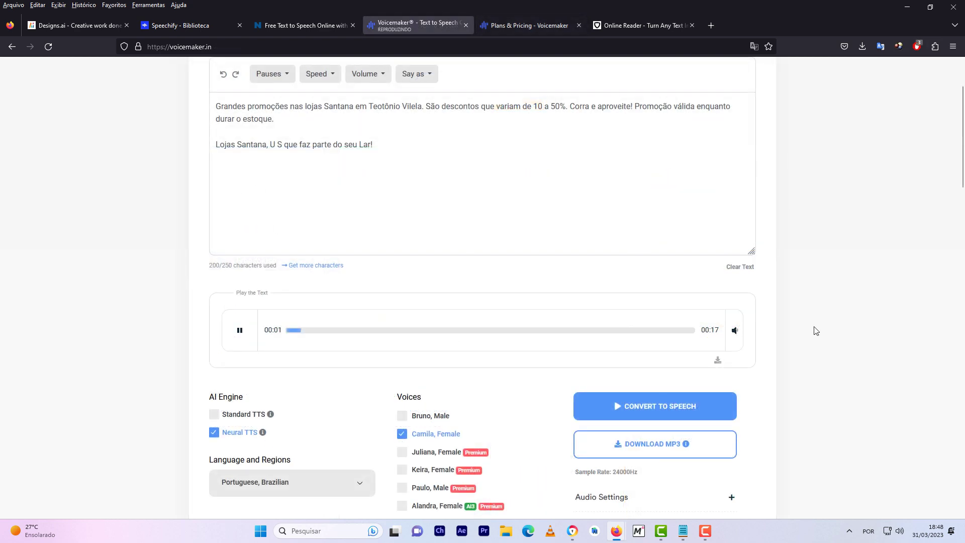
- Download the Lojas Santana ad speech generated with the Bruno voice in Voicemaker
scroll(815, 332, up, 1)
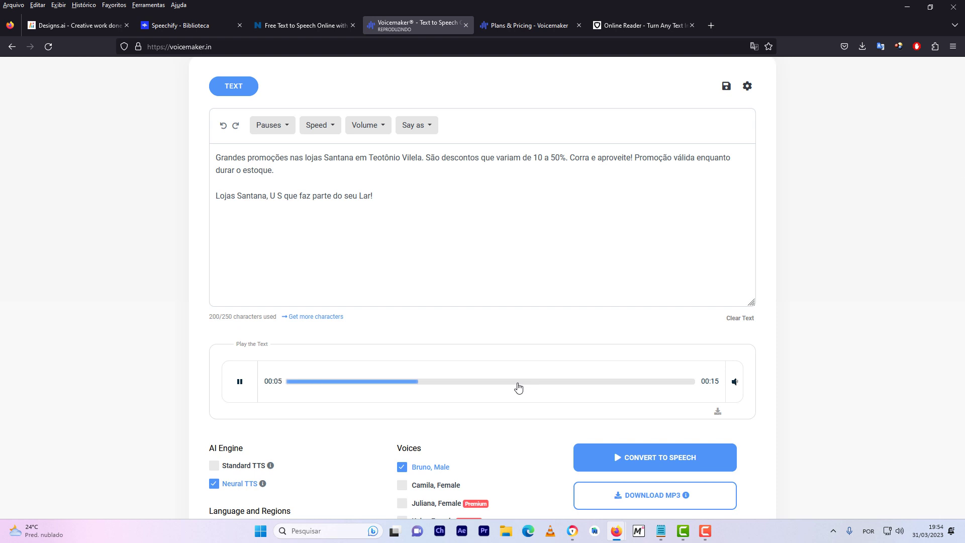
click(717, 411)
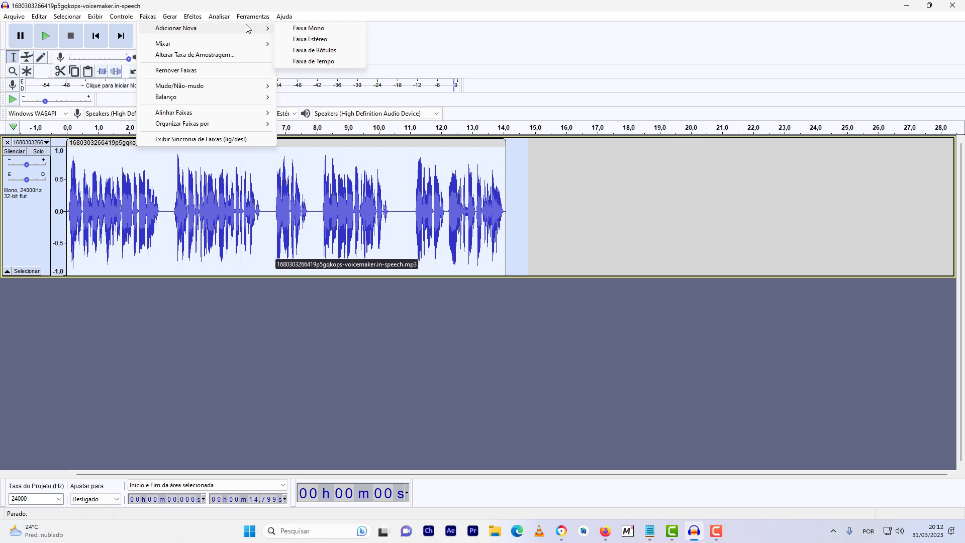
- In Audacity, paste the copied speech into a new stereo track, align it to the timeline's start and remove the original mono track
click(308, 39)
click(101, 313)
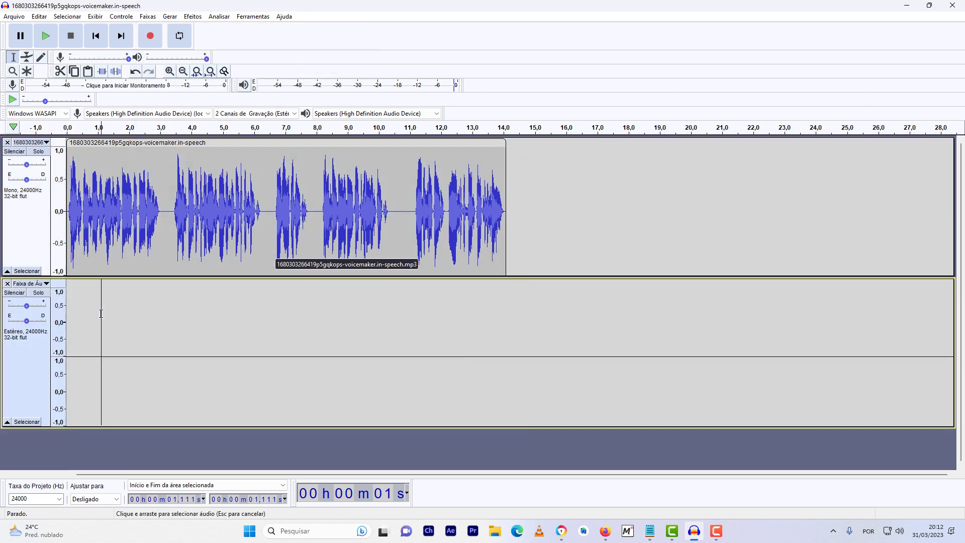
key(ctrl+v)
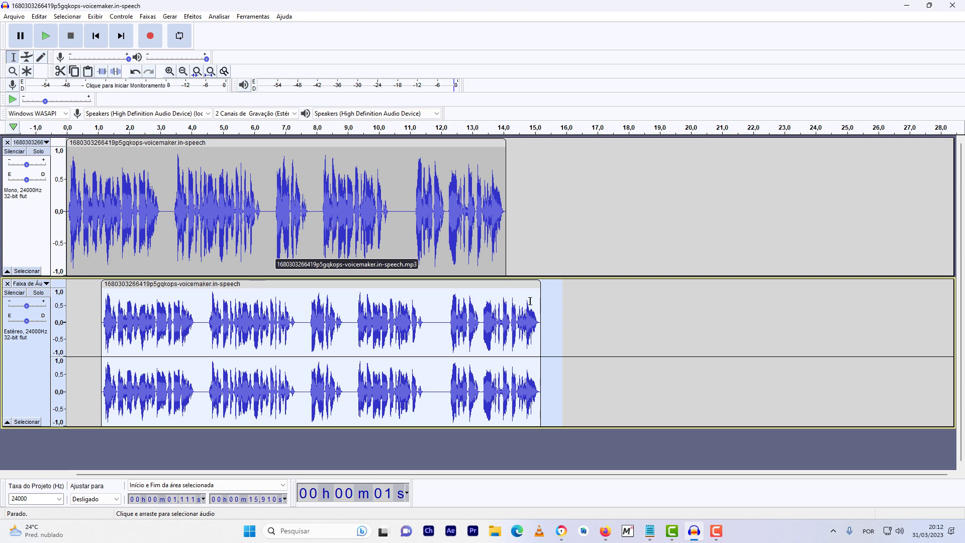
drag(523, 282, 488, 284)
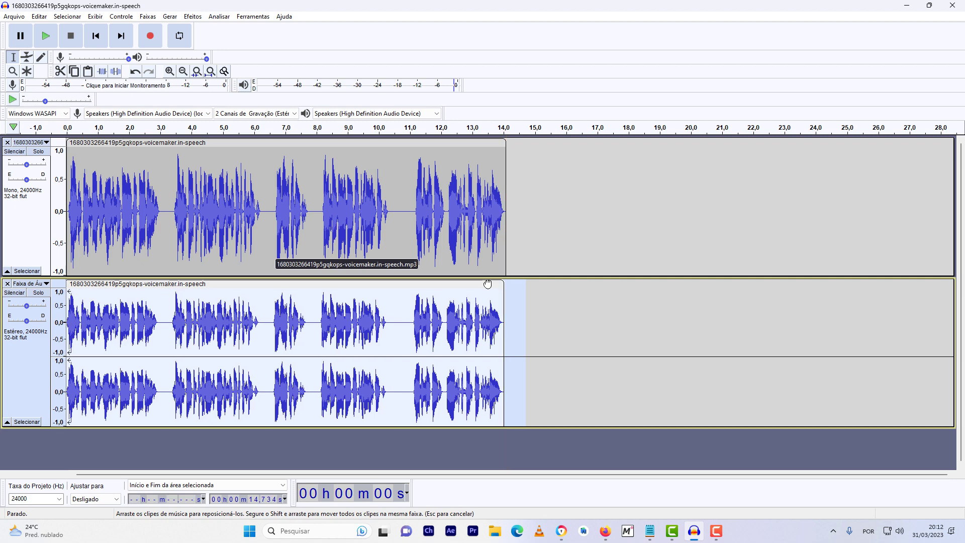
click(7, 144)
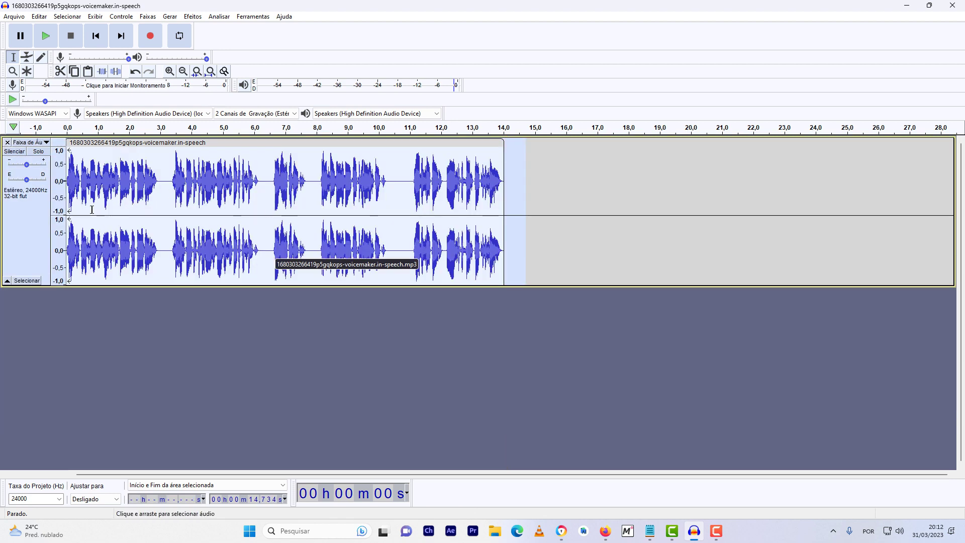
- Play the stereo speech track from the beginning and stop playback
click(95, 36)
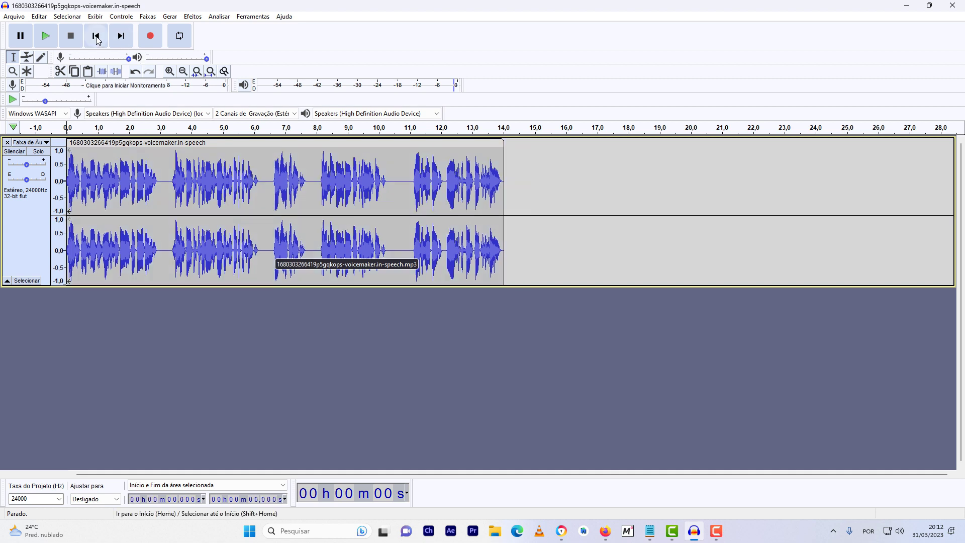
key(space)
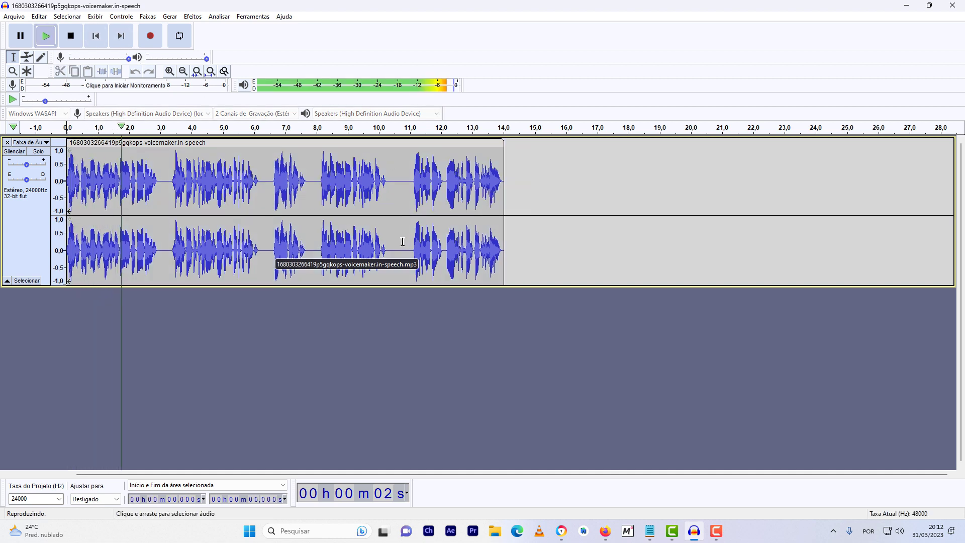
key(space)
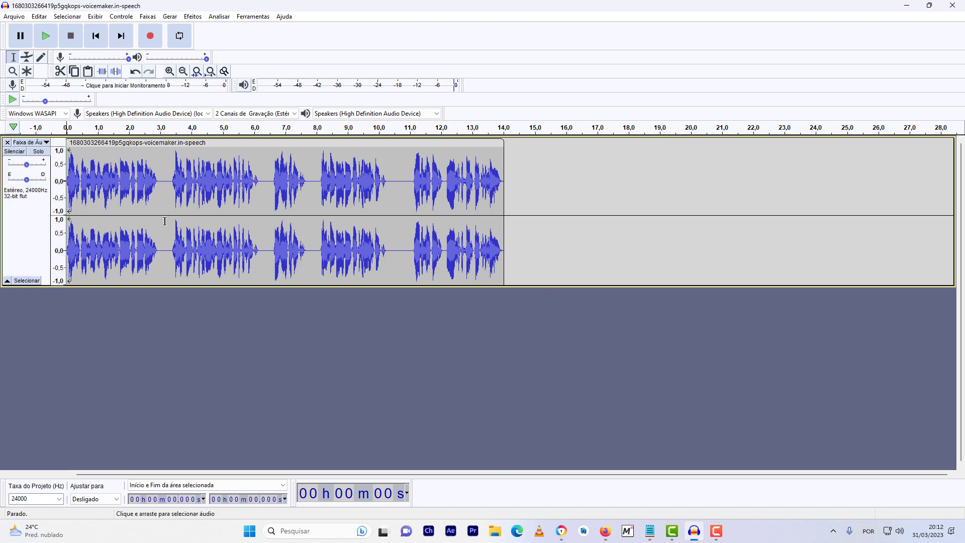
- Split the speech at its pauses into five clips and arrange them alternately on two stereo tracks with slight overlaps
drag(165, 221, 503, 221)
key(ctrl+alt+i)
drag(497, 373, 496, 209)
mouse_move(352, 181)
mouse_down()
mouse_move(352, 332)
mouse_move(365, 181)
mouse_up()
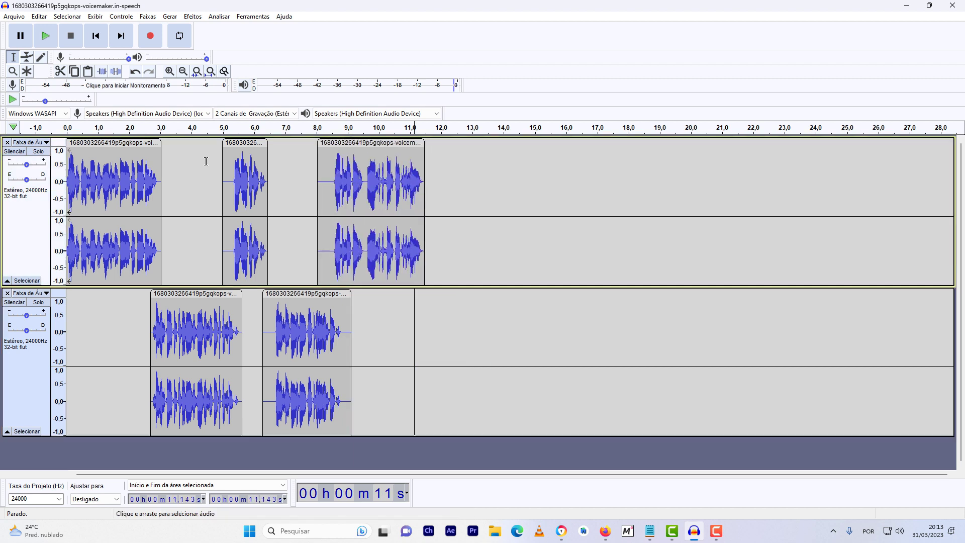
- Play the alternating voice clips from the beginning to check their timing
click(95, 36)
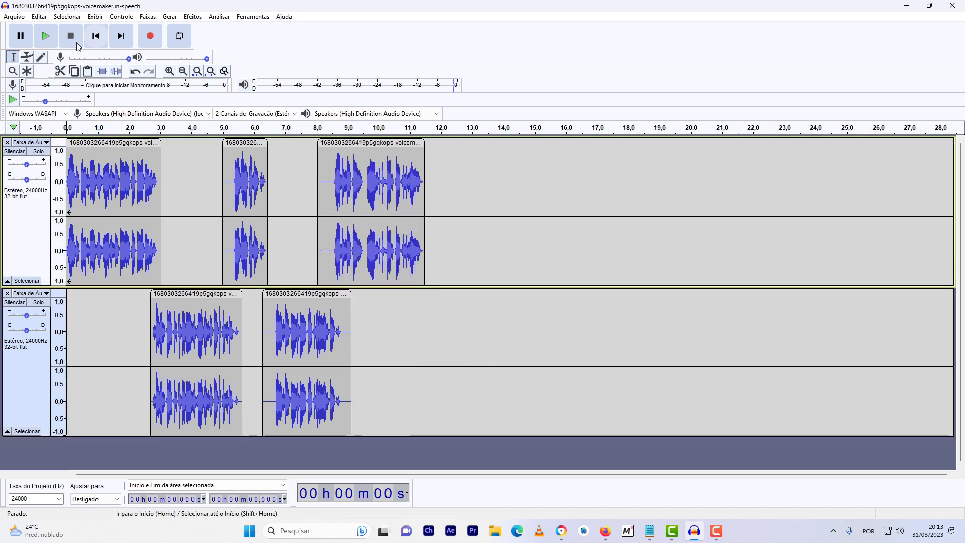
click(50, 39)
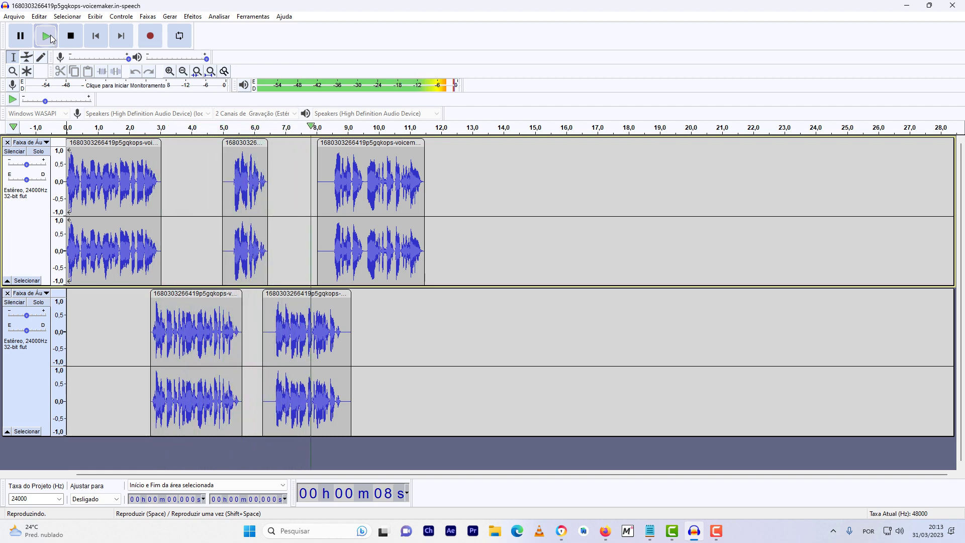
click(50, 35)
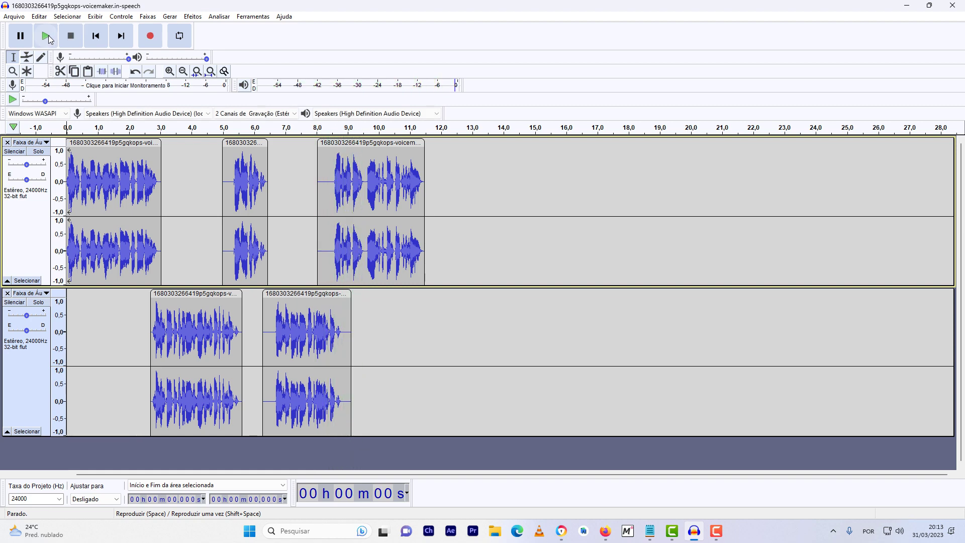
- Shift the second phrase to start at about 2.85 s, the third at about 5.1 s and the fourth at about 6 s
key(ctrl+1)
drag(262, 293, 273, 293)
click(219, 132)
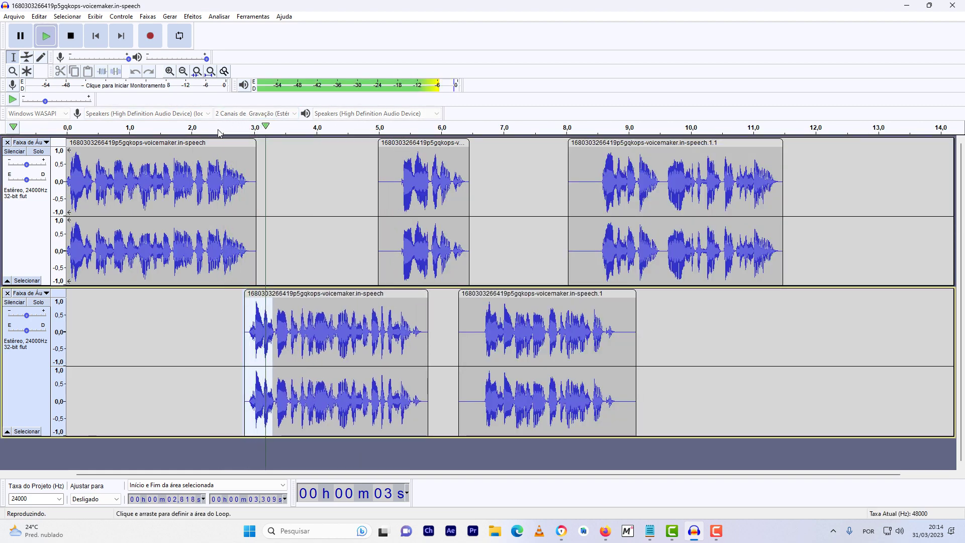
drag(423, 146, 432, 146)
drag(511, 297, 493, 297)
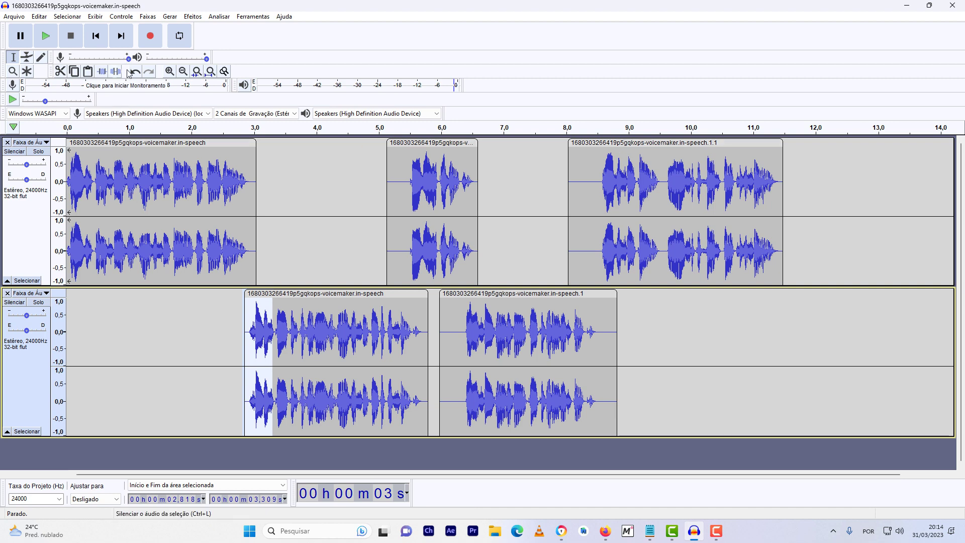
- Play the retimed voice clips on both tracks from the start
click(95, 36)
click(45, 35)
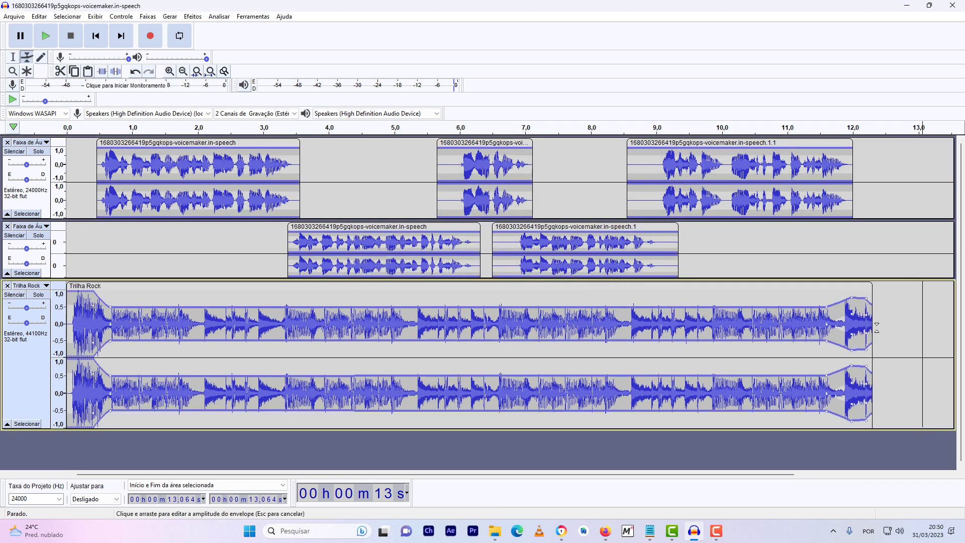
- Reshape the opening of the Trilha Rock track's volume envelope so it peaks at about 0.4 s, and play the mix
key(space)
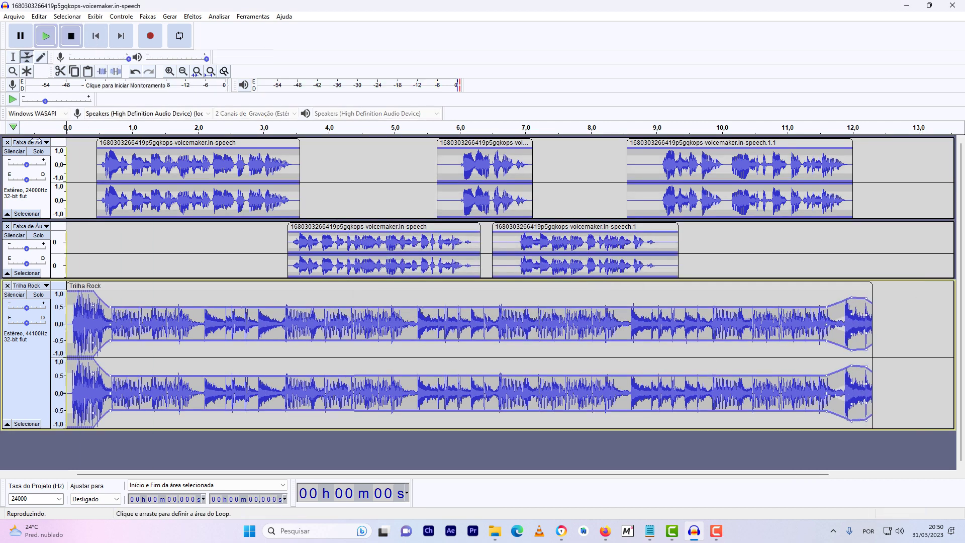
drag(92, 291, 92, 149)
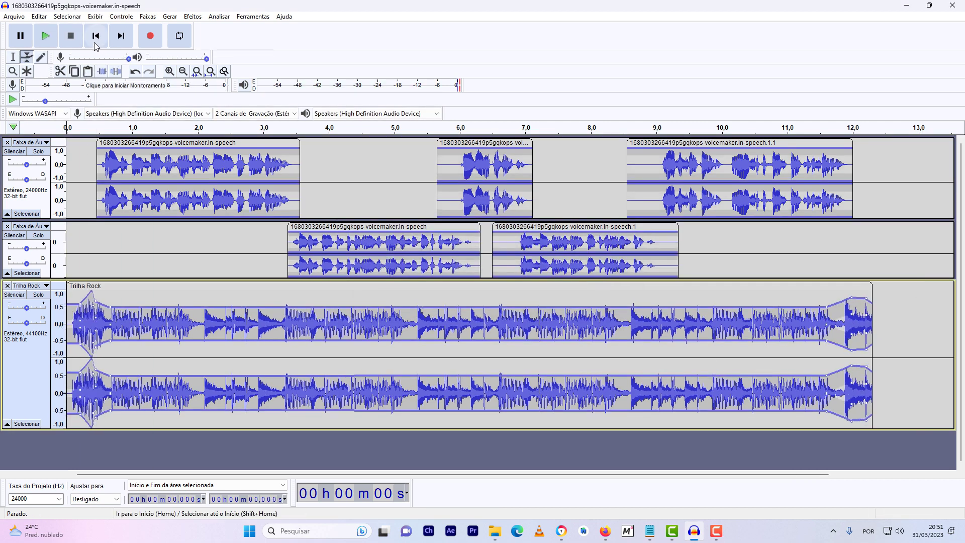
click(52, 37)
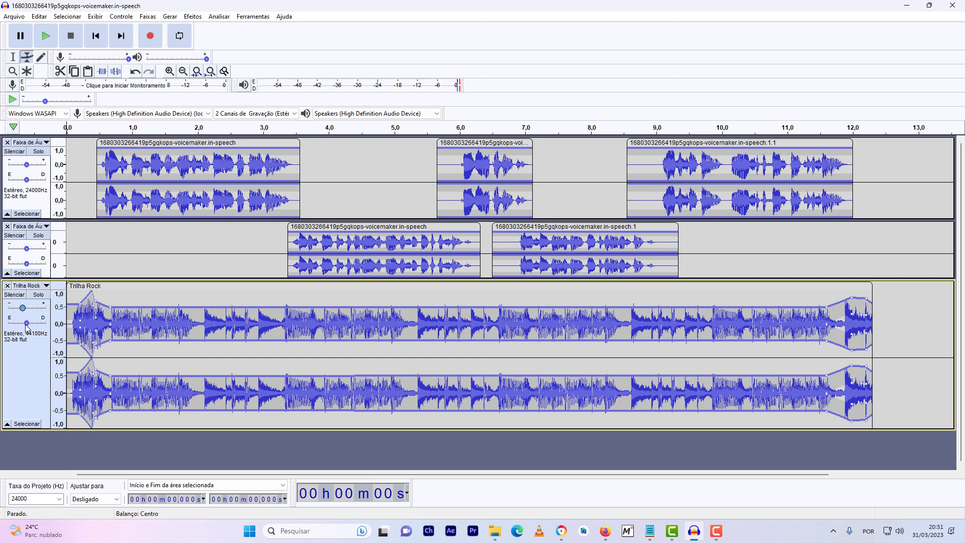
- Pan the Trilha Rock track partly toward the left channel and play the mix
drag(20, 325, 19, 324)
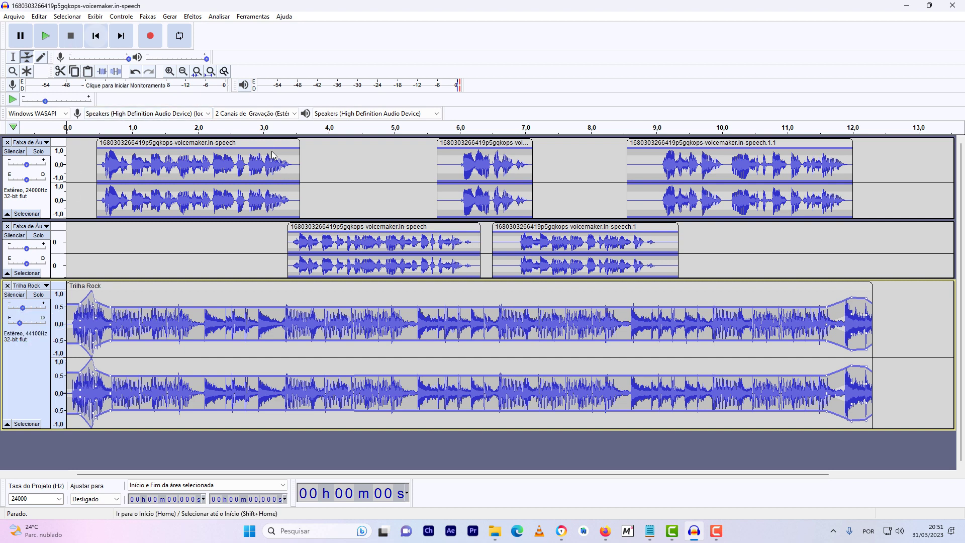
key(space)
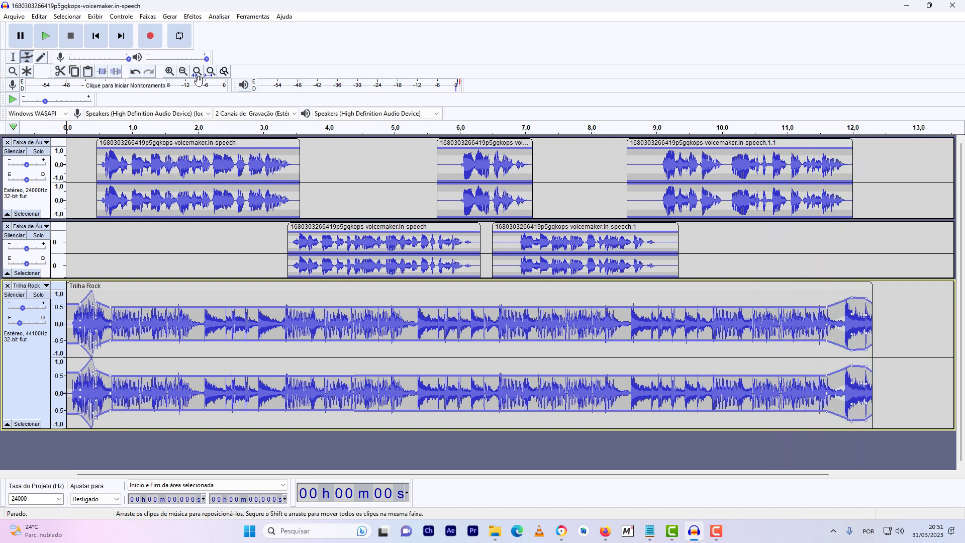
- Export the mix as an MP3 named "Lojas Santana 2", accepting the stereo mixdown and metadata, with a sample rate of 44100 Hz
click(15, 18)
mouse_move(49, 97)
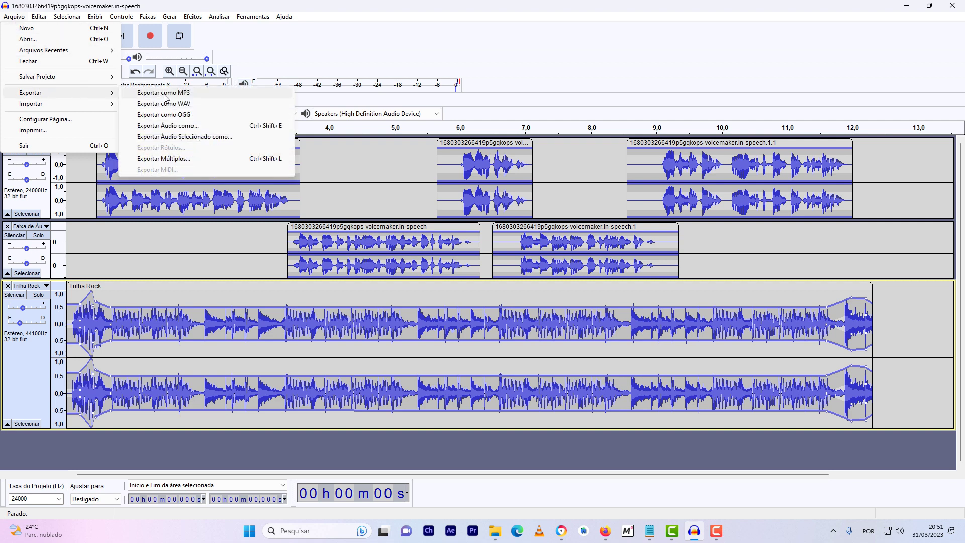
click(203, 93)
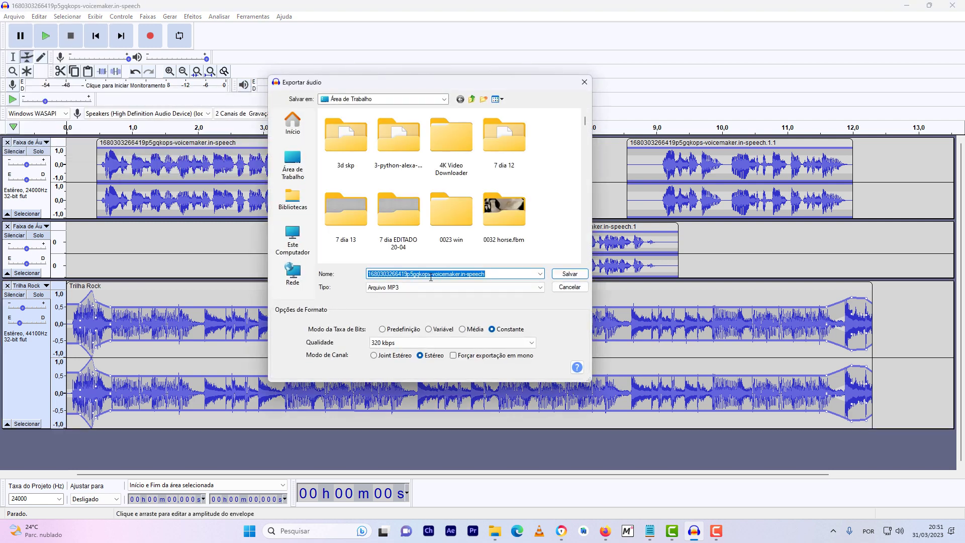
text(Lojas Santana 2)
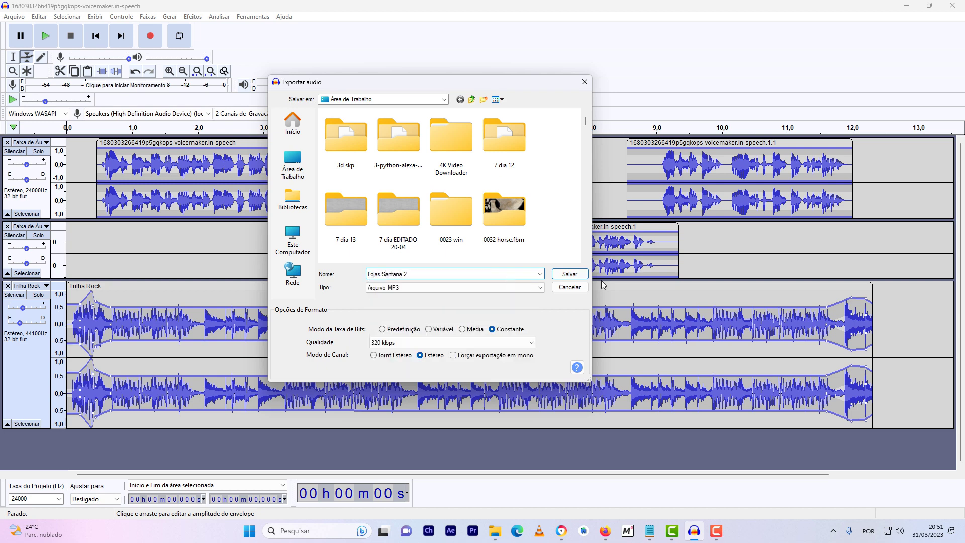
click(564, 276)
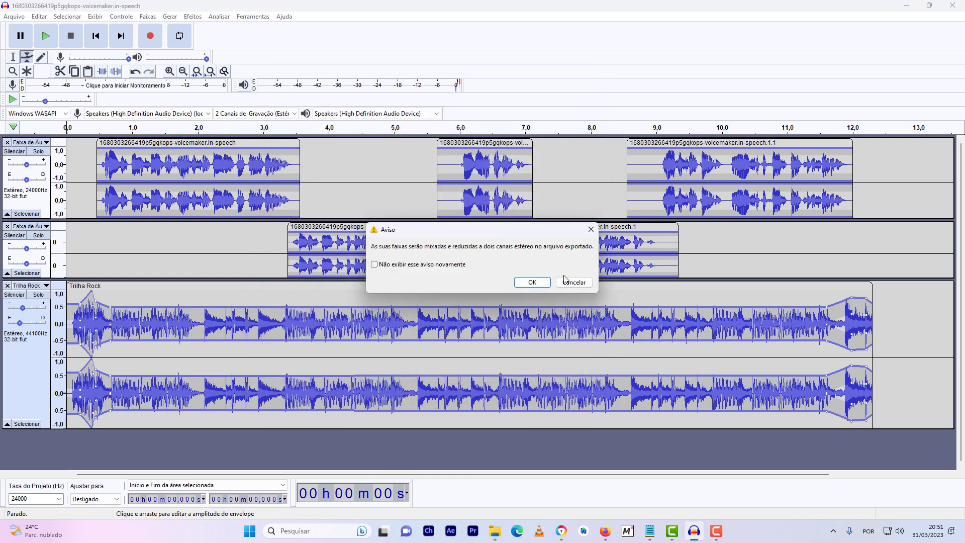
click(533, 283)
click(518, 358)
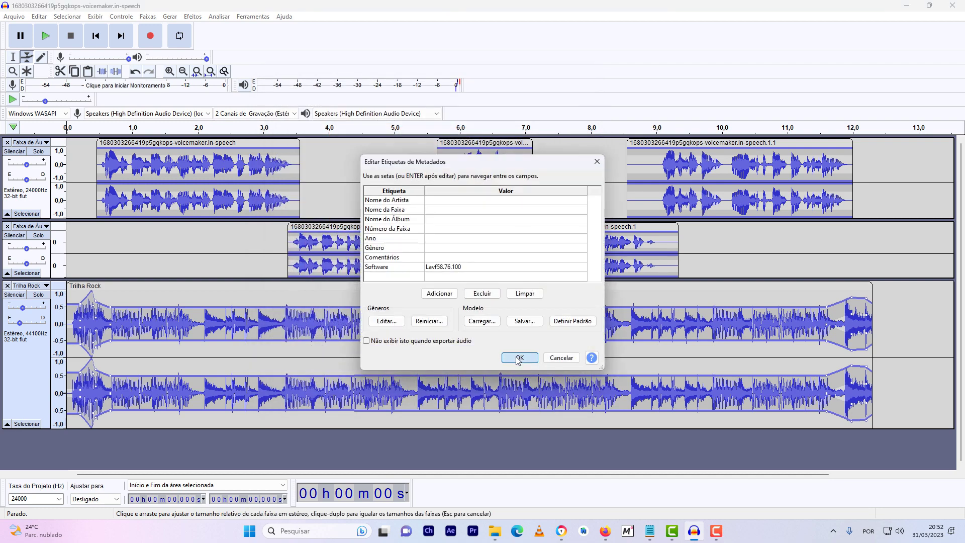
click(536, 269)
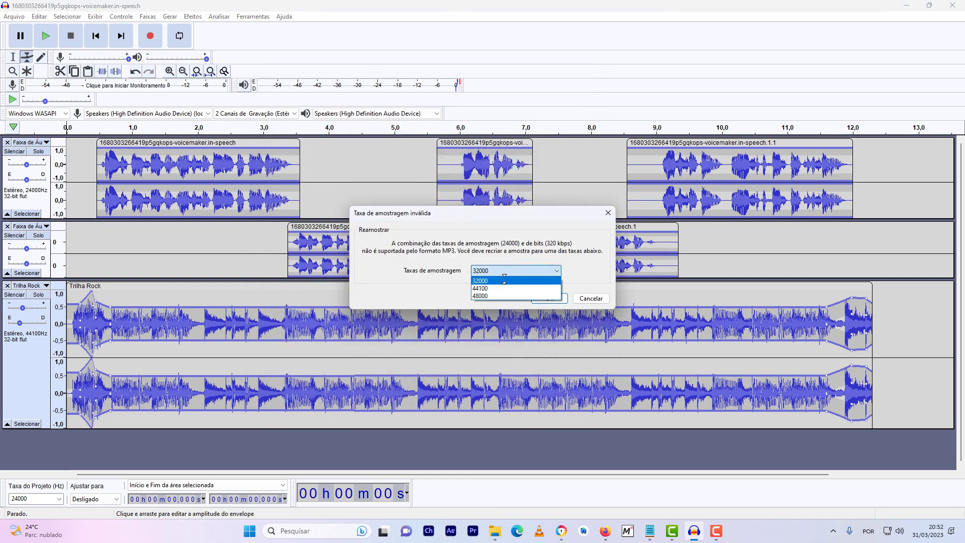
click(479, 288)
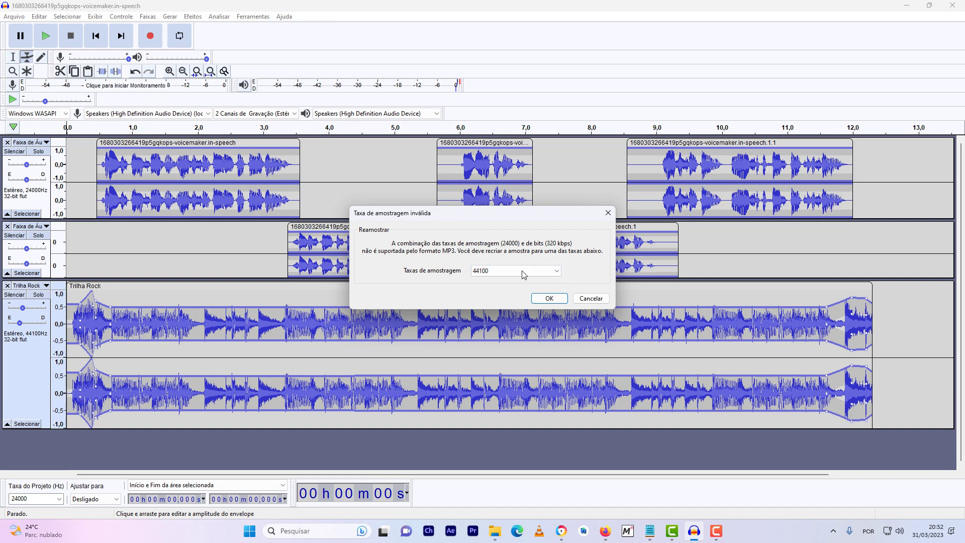
click(549, 299)
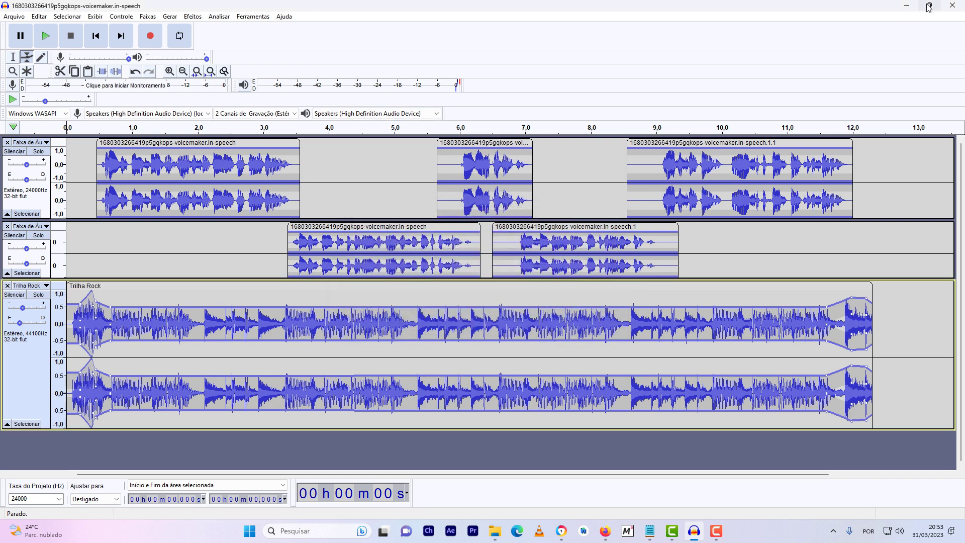
- Minimize the Audacity project and play the exported "Lojas Santana 2" file from the desktop in a maximized media player
click(907, 6)
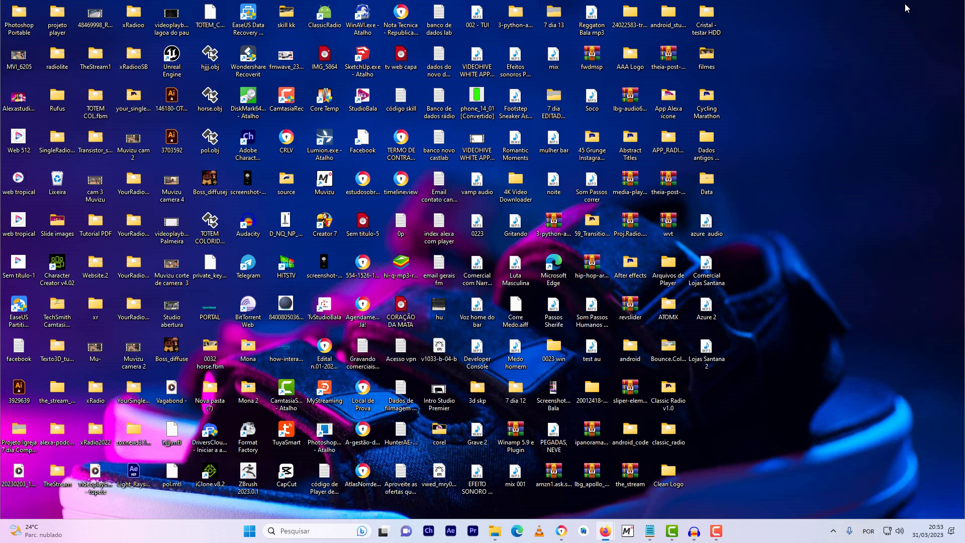
click(707, 348)
double_click(707, 348)
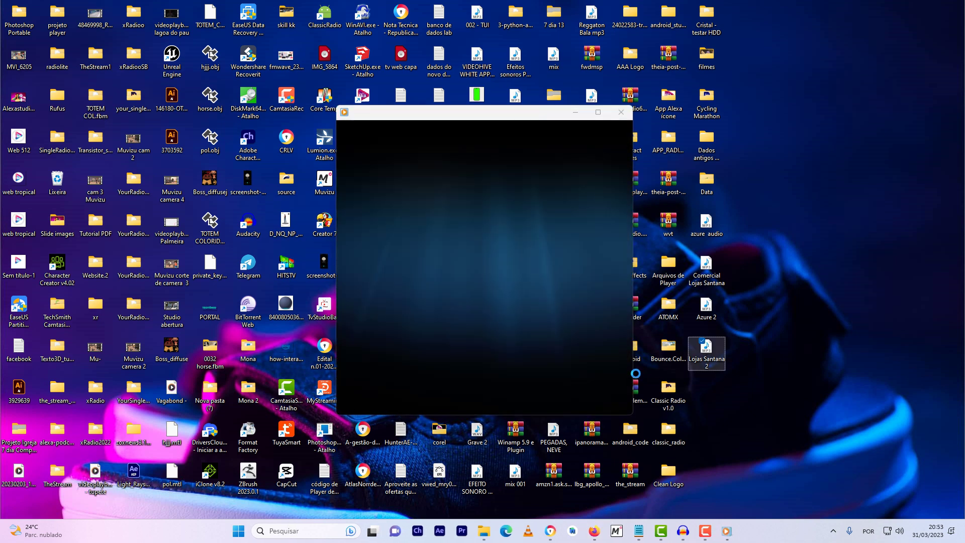
click(598, 113)
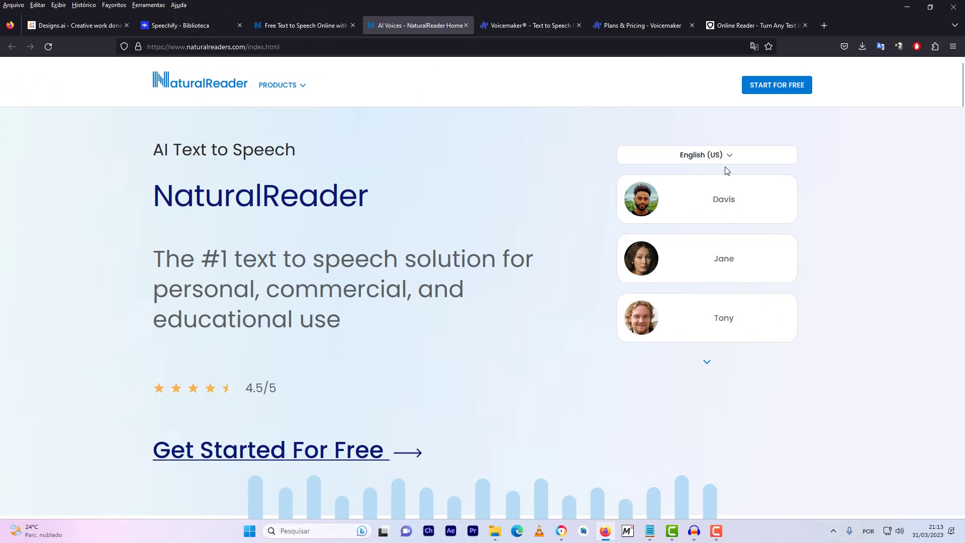
- Choose Portuguese (Brazil) as the voice language on the NaturalReader home page and start the free online reader
click(727, 154)
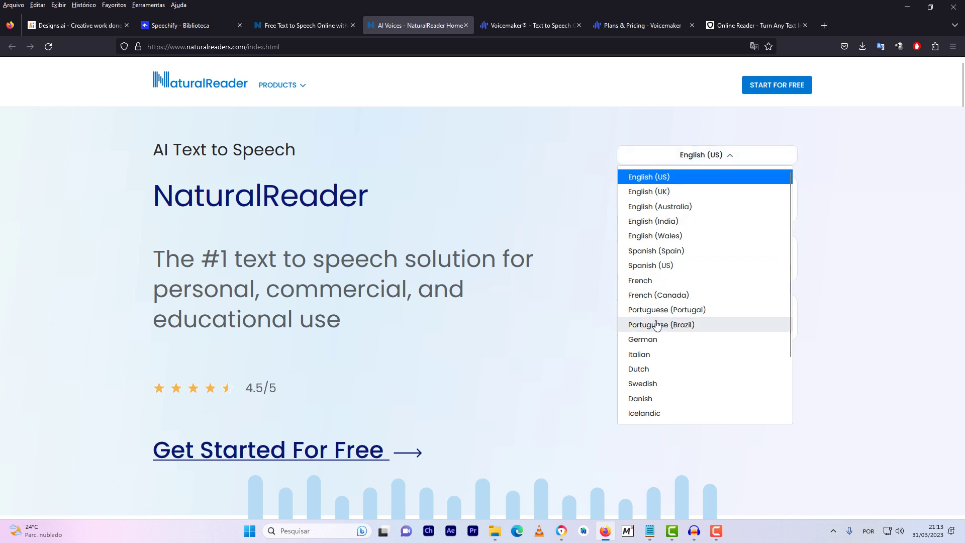
click(685, 324)
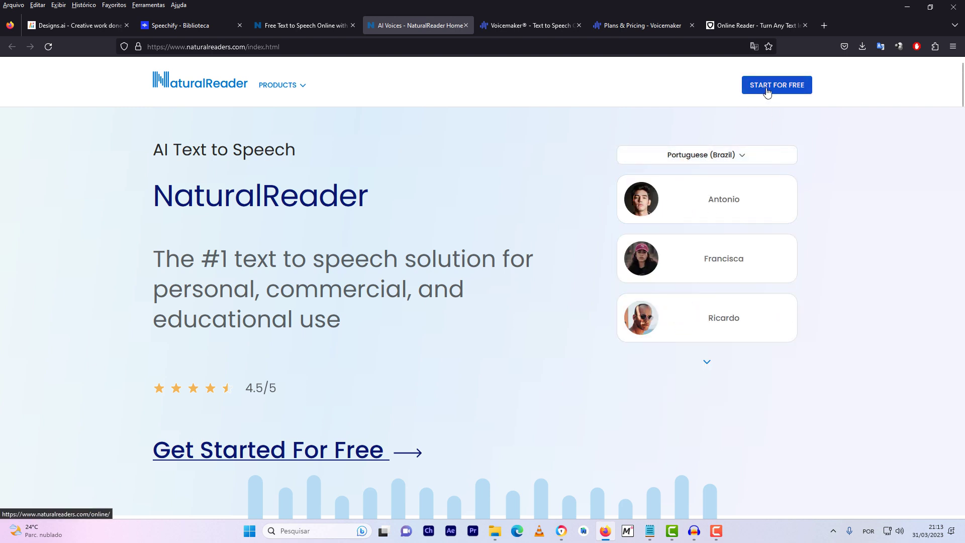
click(767, 92)
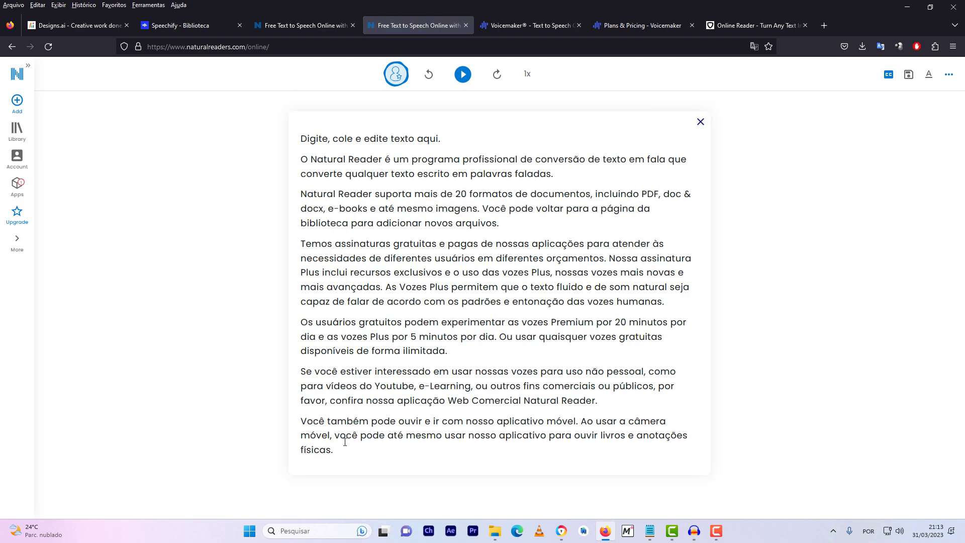
- Replace the reader's sample text with the Lojas Santana ad script, starting "As Lojas Santana estão com uma super promoção"
drag(332, 447, 290, 125)
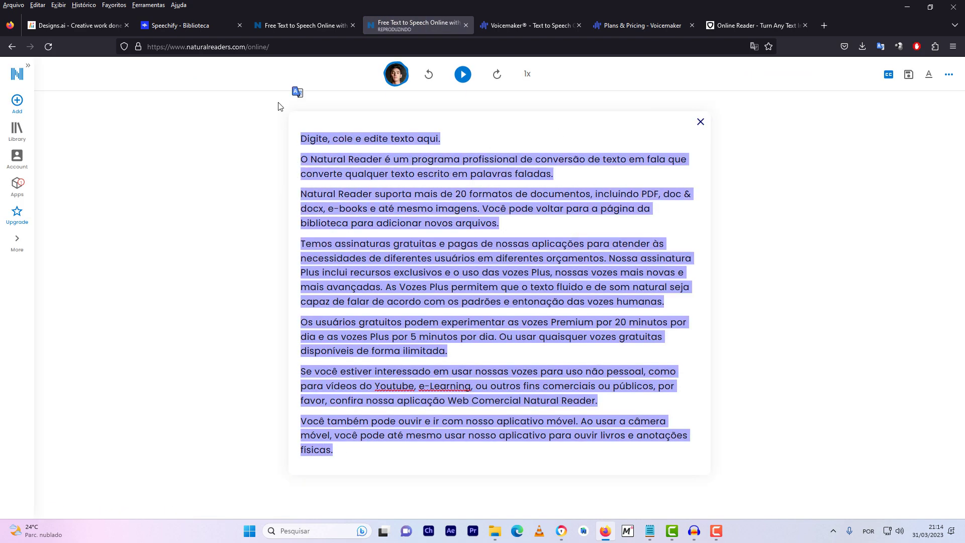
text(As Lojas Santana estão com uma super promoção. Descontos que variam de 10 a 50% nas compras a vista. Ofertas válidas enquanto durarem os estoques. Lojas Santana, U S que faz parte do seu lar.)
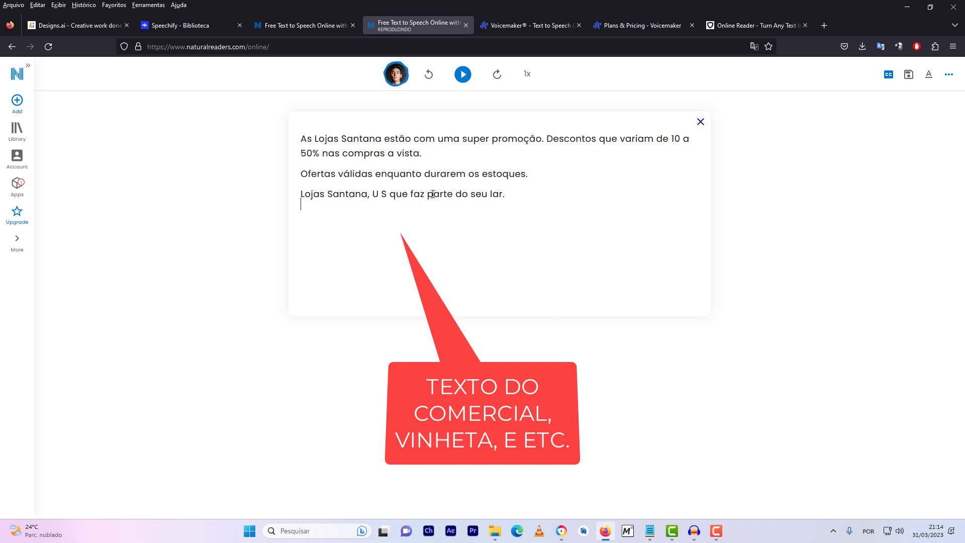
- Switch to Audacity and shrink its empty project window so that the NaturalReader page stays partly visible beside it
click(694, 531)
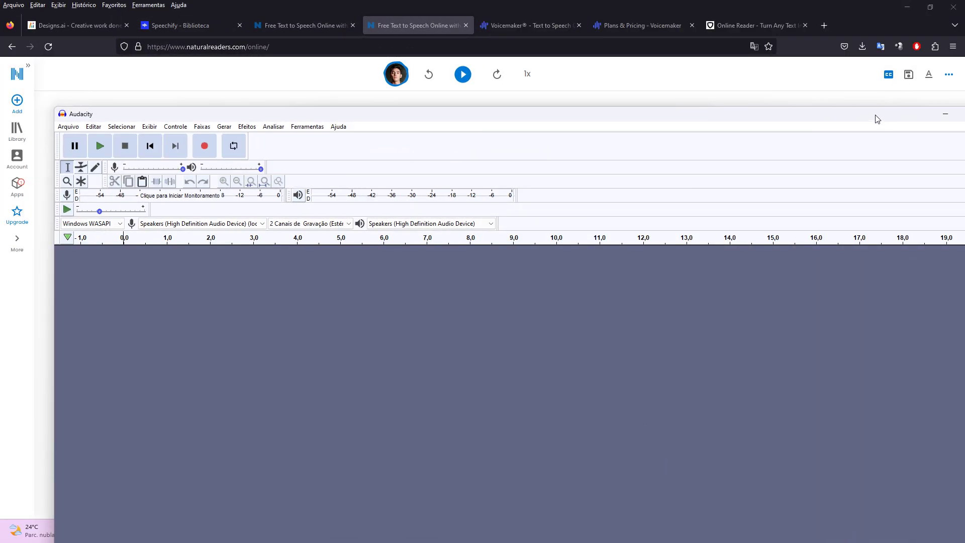
drag(877, 120, 842, 90)
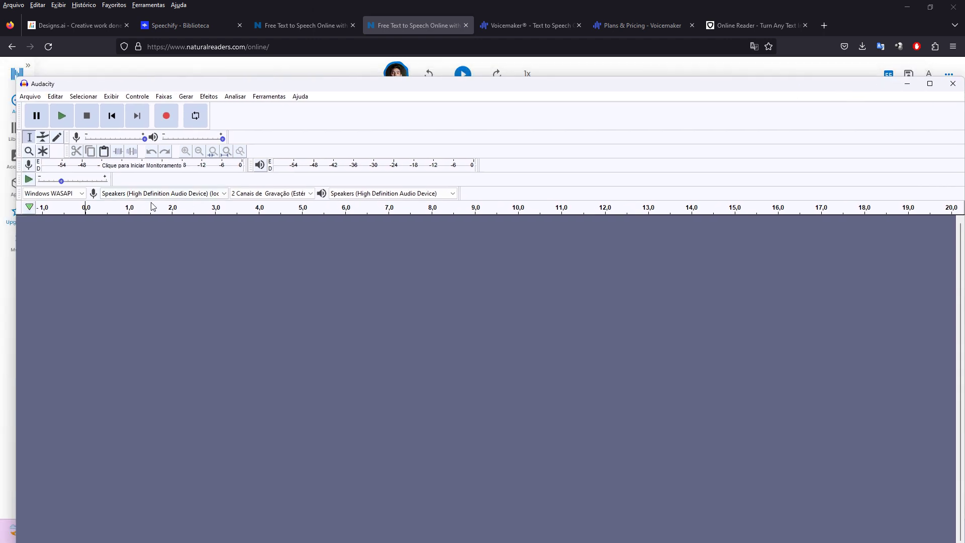
drag(17, 260, 522, 262)
mouse_move(768, 81)
mouse_down()
mouse_move(705, 88)
mouse_move(637, 133)
mouse_move(555, 116)
mouse_move(567, 258)
mouse_move(577, 266)
mouse_move(727, 100)
mouse_move(761, 95)
mouse_up()
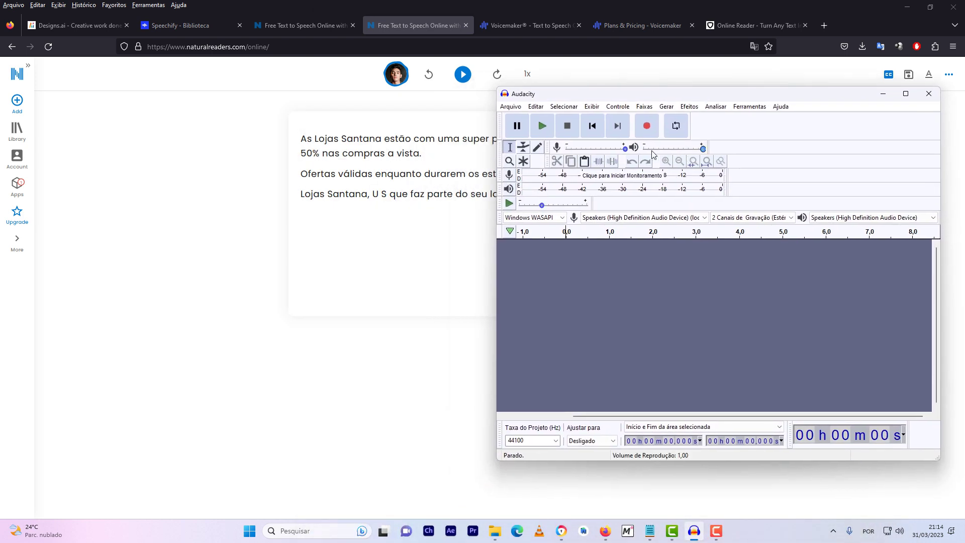
- Record the computer's sound in Audacity while NaturalReader reads the Lojas Santana ad aloud, keeping the recording window in view
click(646, 127)
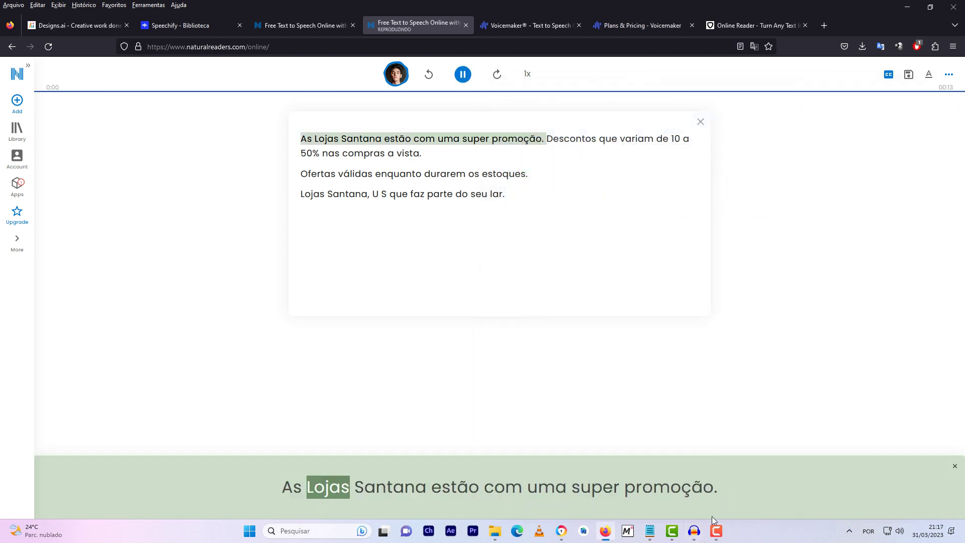
click(695, 536)
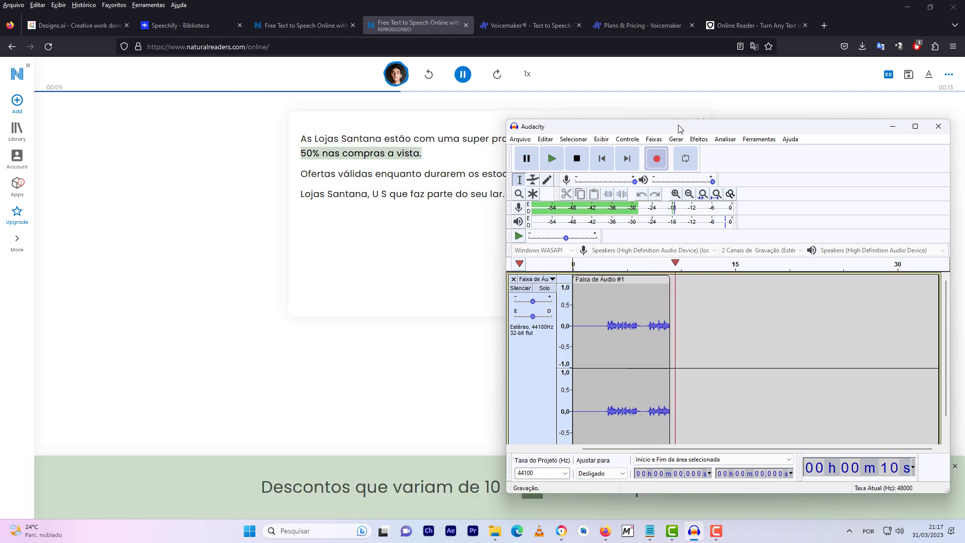
drag(670, 133, 745, 101)
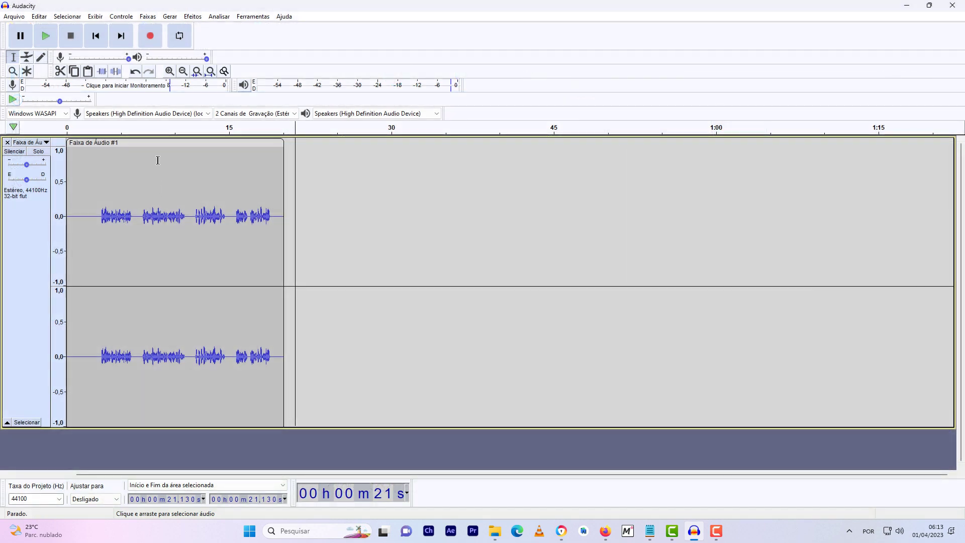
- Normalize the recording from about 3.1 s to its end to a -1,0 dB peak with DC offset removal
drag(290, 293, 100, 290)
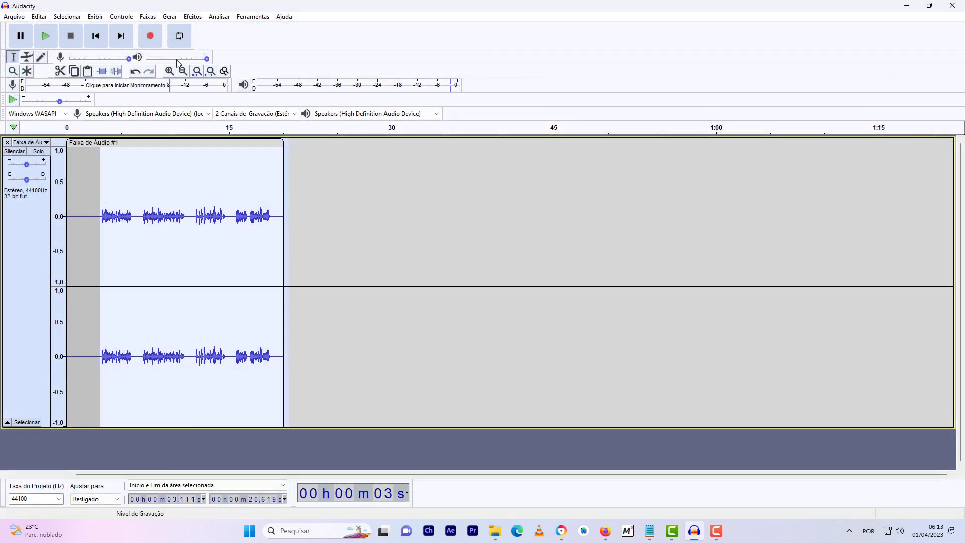
click(198, 19)
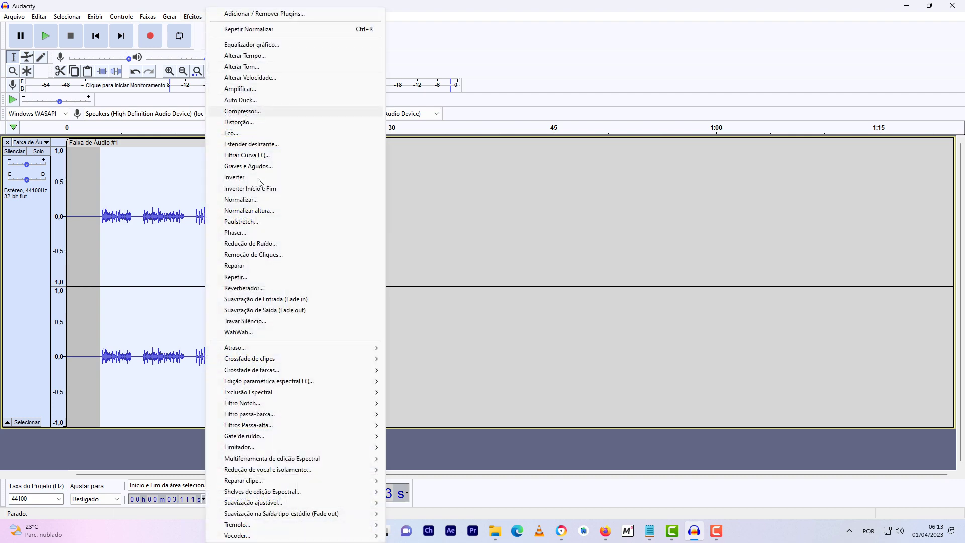
click(261, 201)
click(531, 293)
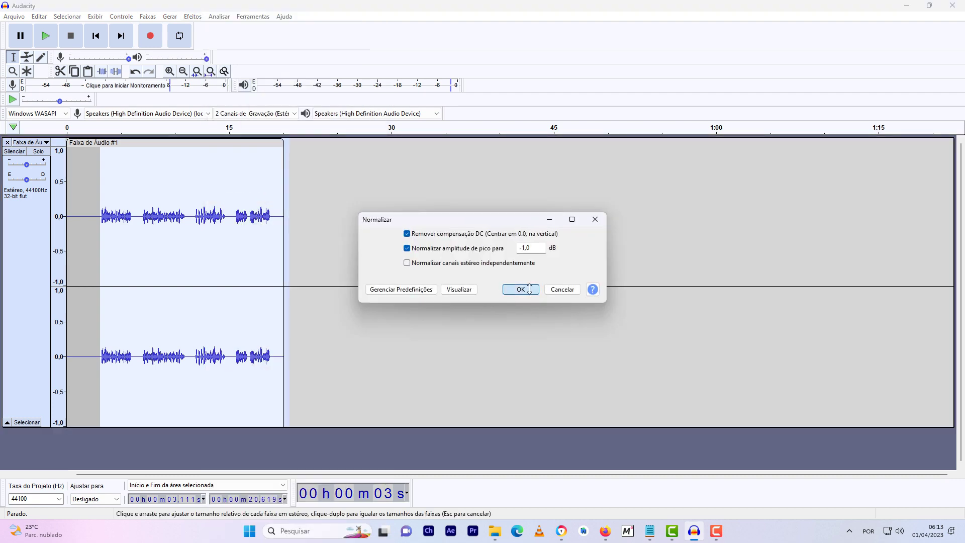
- Delete the silent first 2.9 s or so of the recording and play the trimmed voice
click(89, 232)
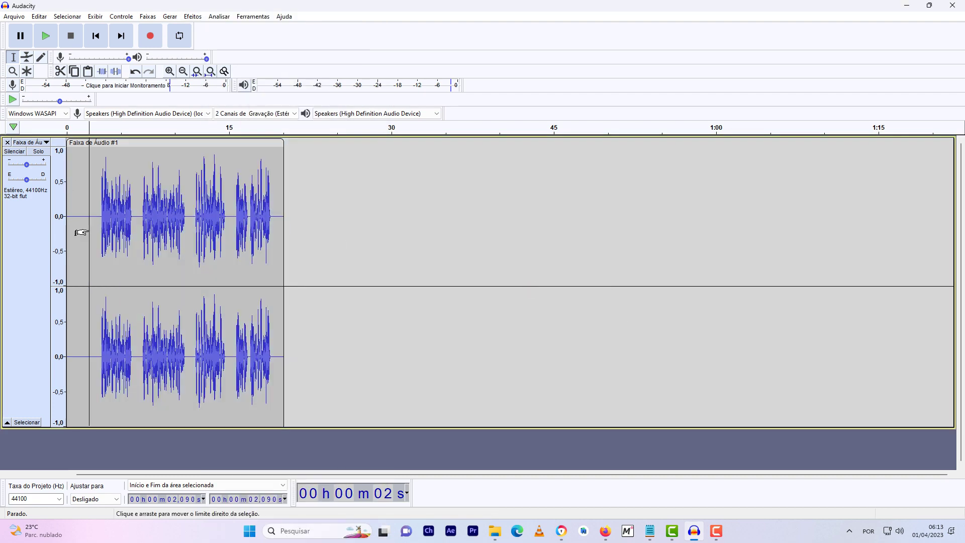
drag(99, 247, 20, 231)
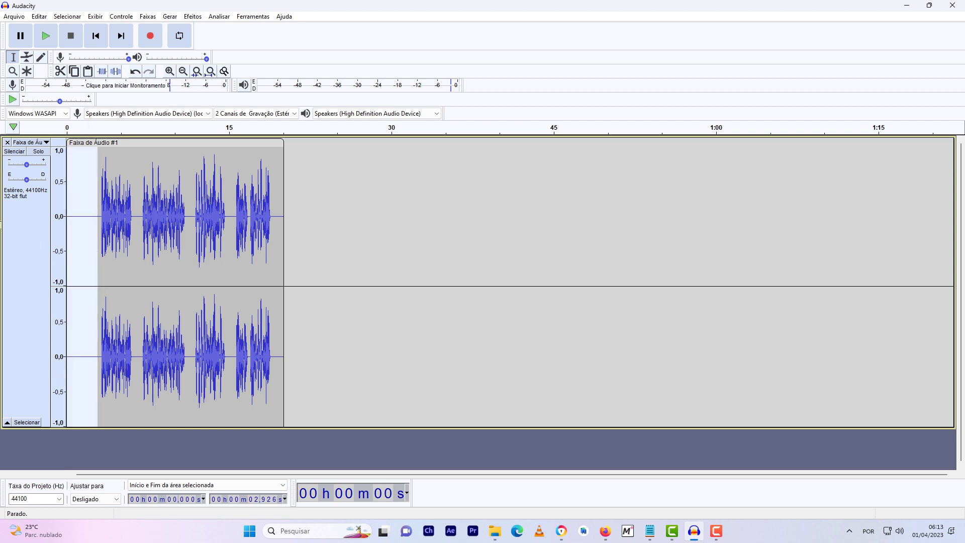
key(Delete)
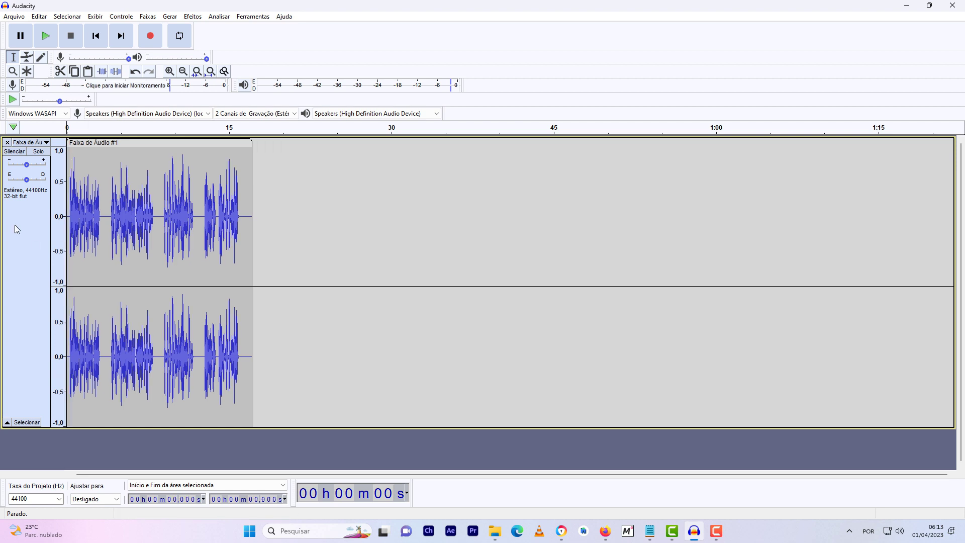
click(47, 36)
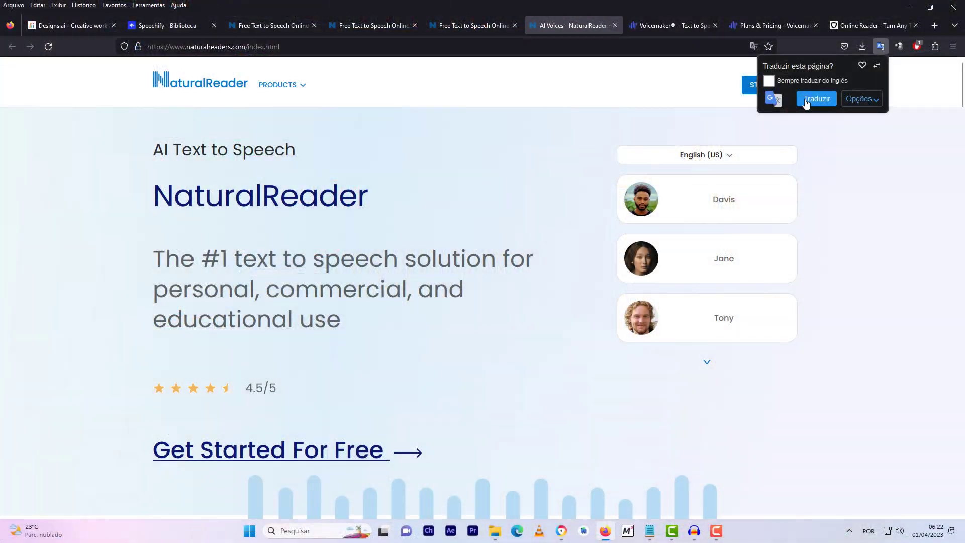
- Open the free online reader from the NaturalReader home page again and replace its sample text with the Lojas Santana ad script
click(802, 99)
click(444, 168)
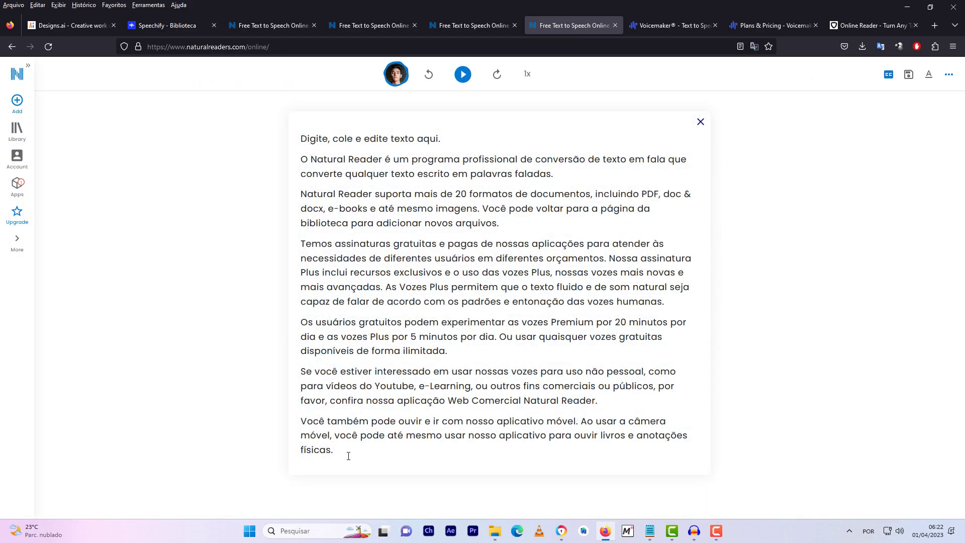
drag(349, 456, 232, 91)
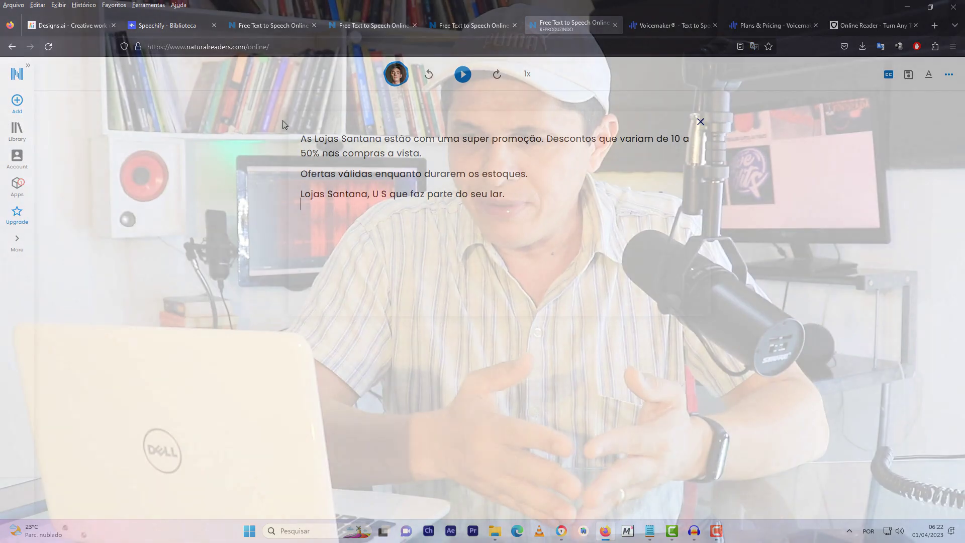